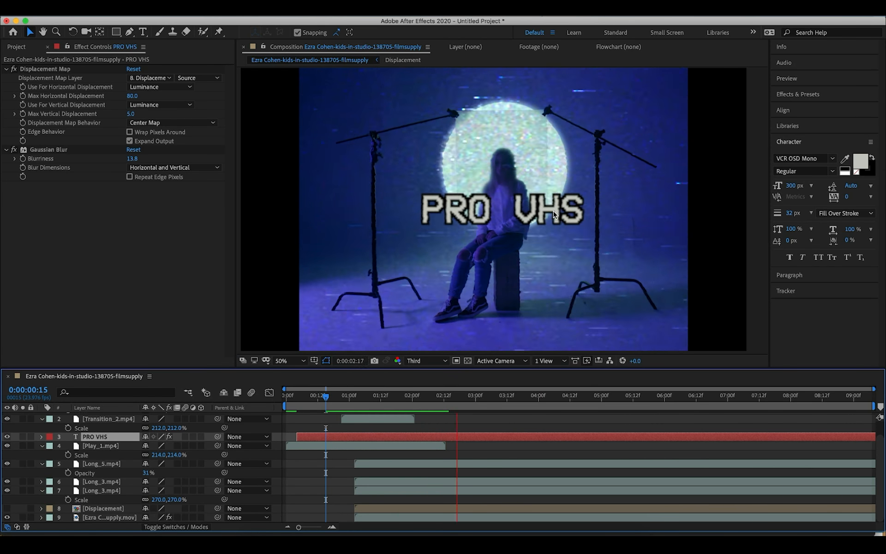
# - Switch to the browser and review the VHS Textures product page, including its list of included textures and features
pyautogui.press('super+Tab')
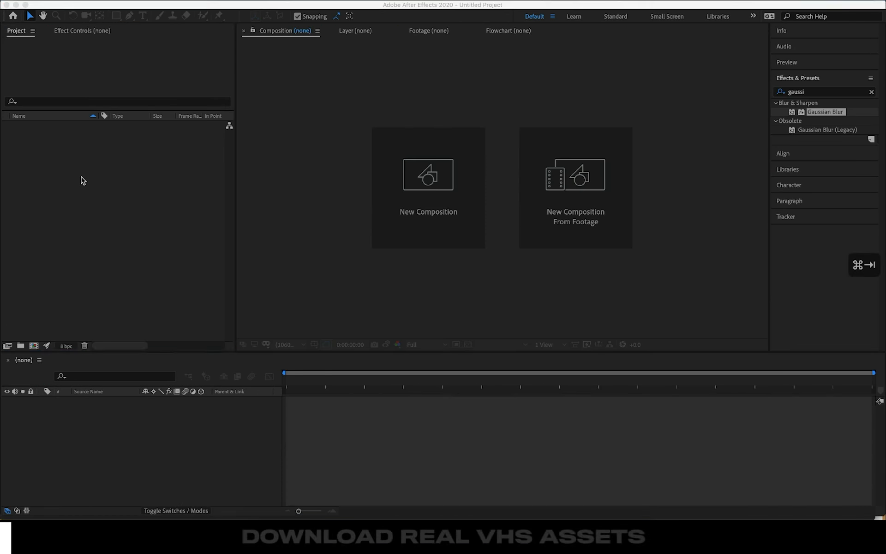
pyautogui.click(299, 512)
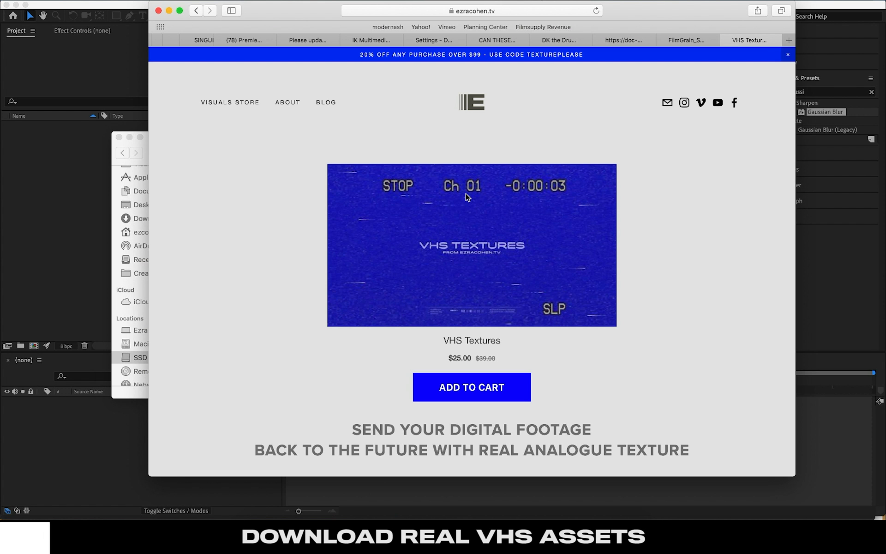
pyautogui.scroll(-1, 467, 197)
pyautogui.scroll(2, 467, 197)
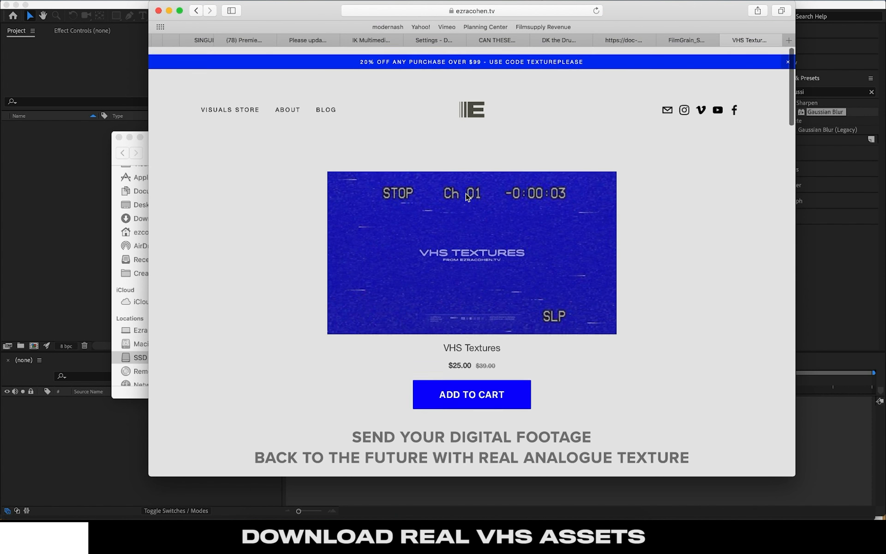
pyautogui.scroll(-2, 468, 198)
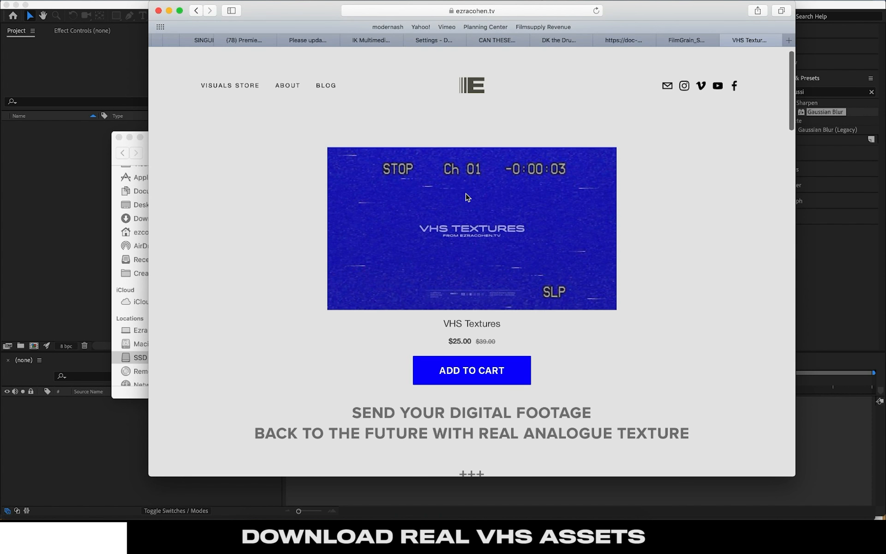
pyautogui.scroll(-1, 468, 197)
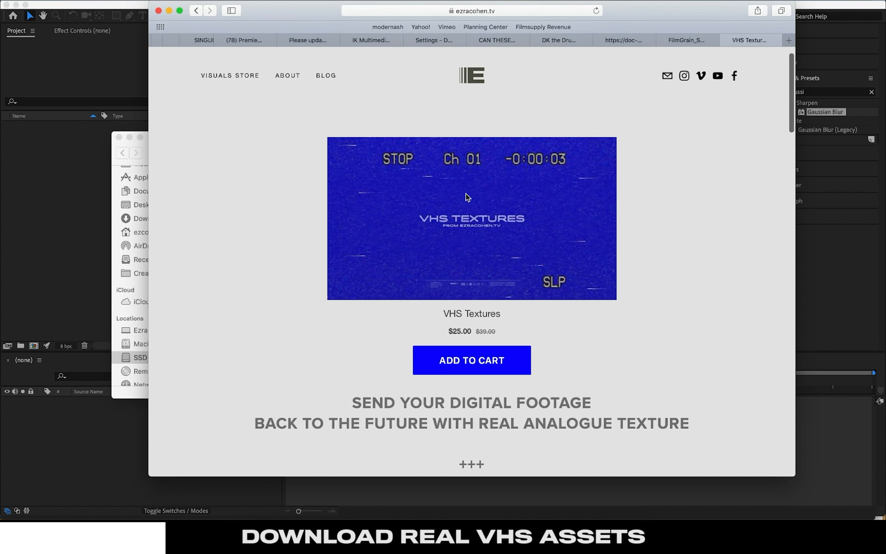
pyautogui.scroll(-2, 467, 197)
pyautogui.scroll(2, 467, 197)
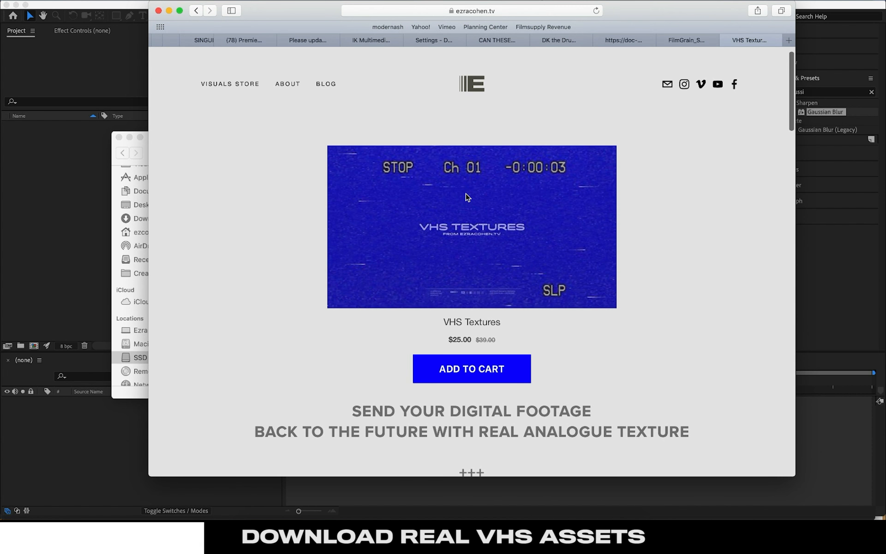
pyautogui.scroll(2, 468, 197)
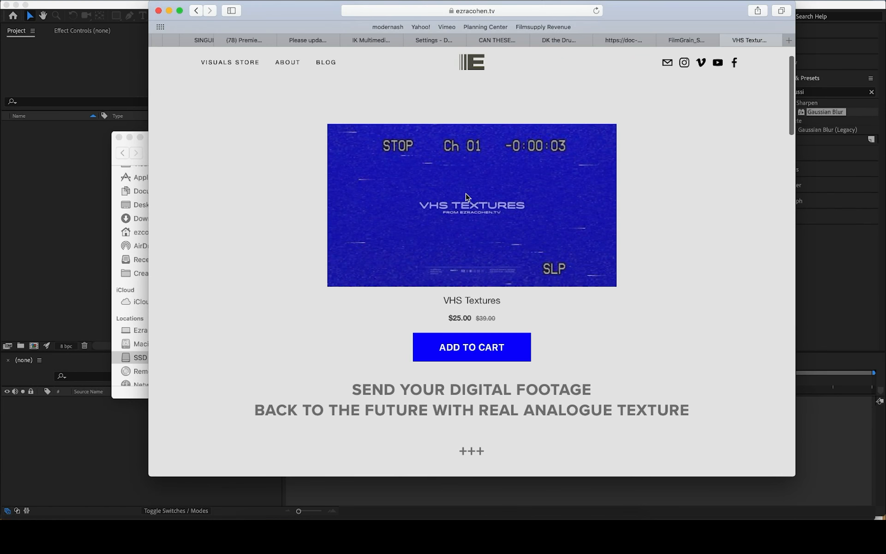
pyautogui.scroll(-3, 467, 196)
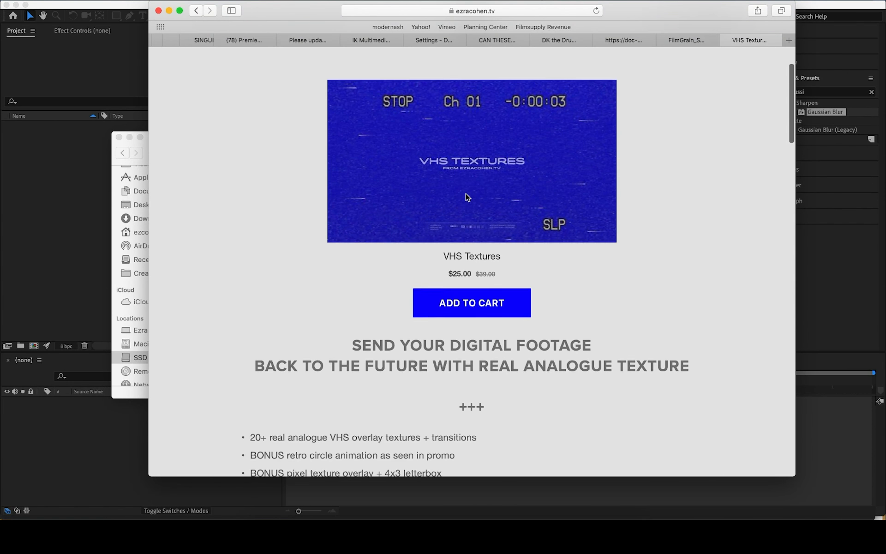
pyautogui.scroll(-6, 467, 196)
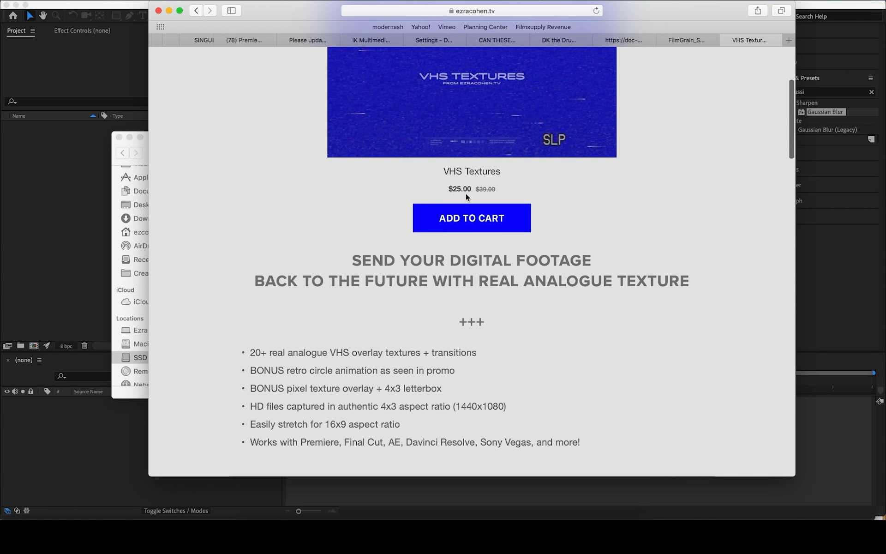
pyautogui.scroll(-3, 466, 193)
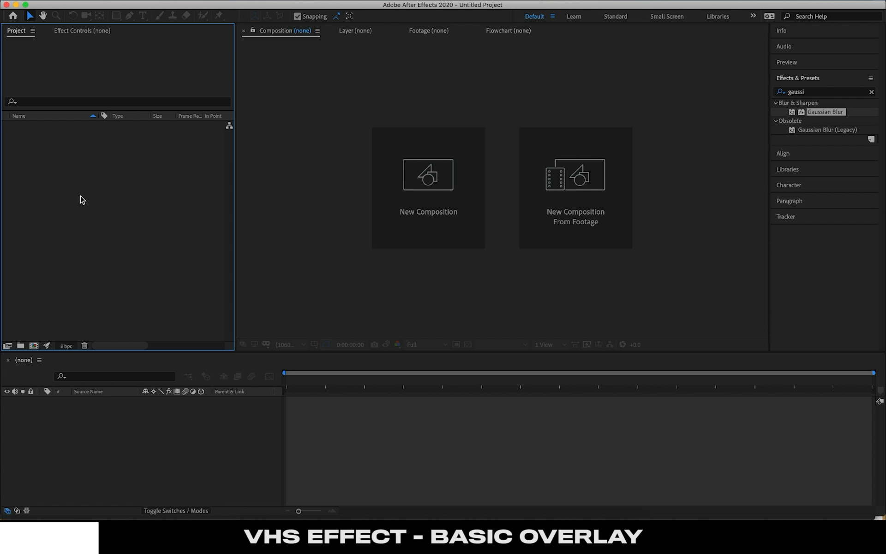
# - Import the selected kids-in-studio-138705-filmsupply.mov clip from the FilmsupplyAssets folder and create a composition from it
pyautogui.press('super+Tab')
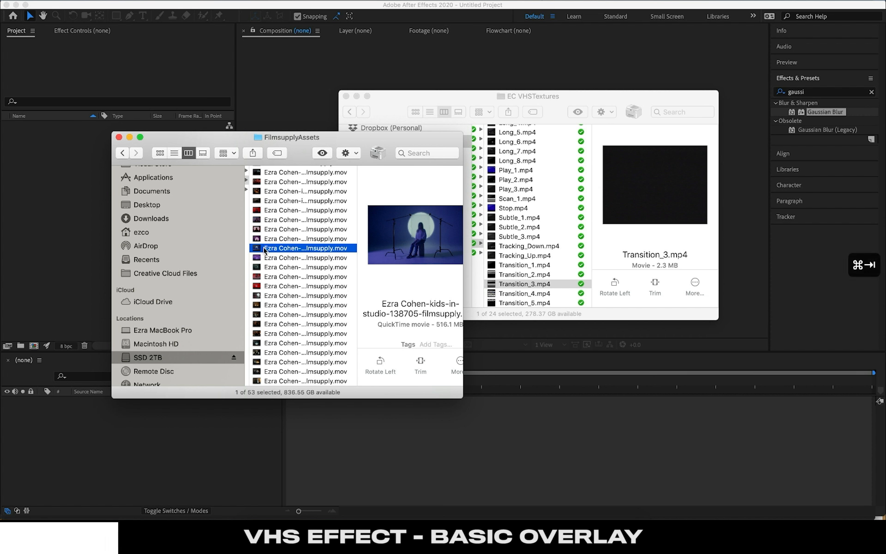
pyautogui.moveTo(265, 250); pyautogui.dragTo(67, 198)
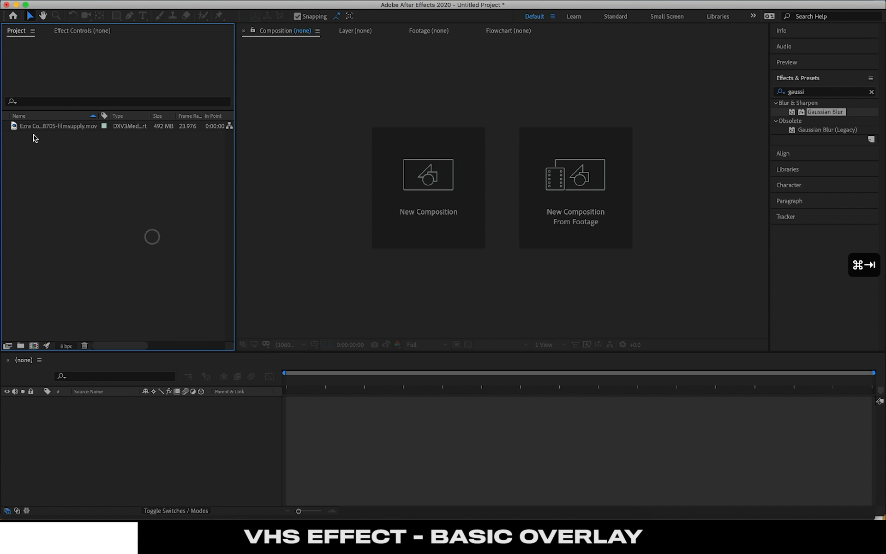
pyautogui.moveTo(32, 127); pyautogui.dragTo(33, 347)
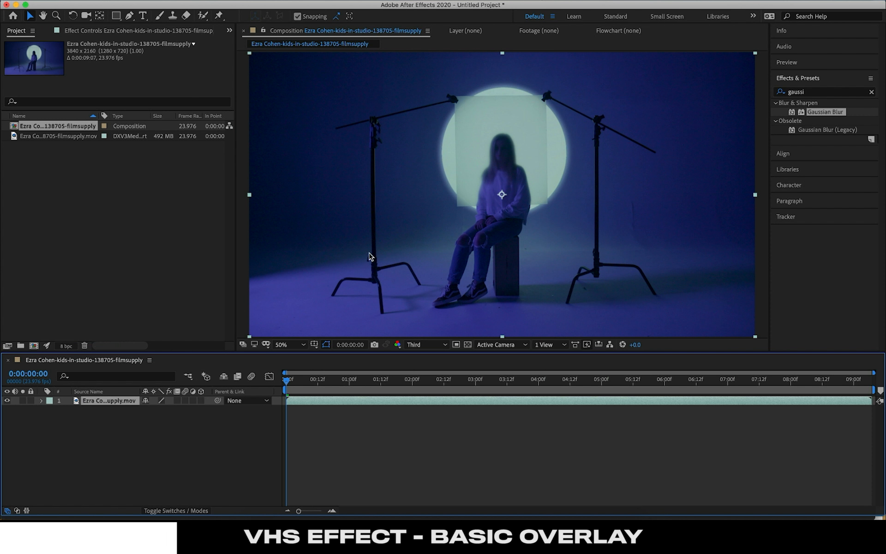
pyautogui.scroll(-2, 370, 253)
pyautogui.scroll(2, 369, 253)
pyautogui.scroll(-1, 369, 256)
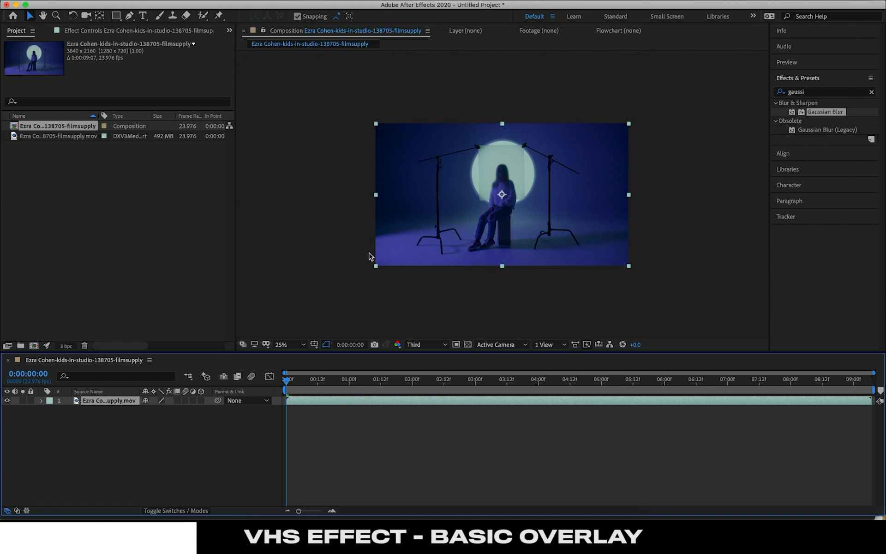
pyautogui.scroll(1, 370, 256)
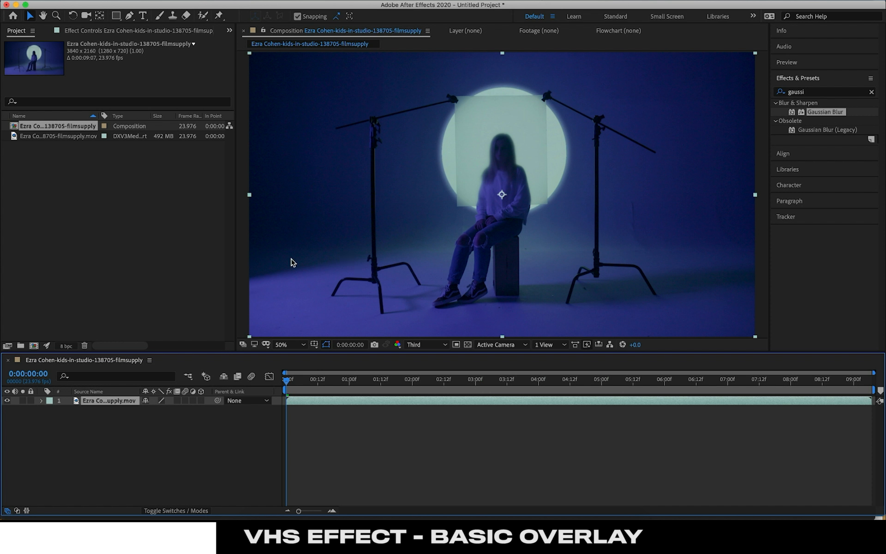
# - Switch to Finder and preview the Long_5, Long_4 and Long_3 texture clips in the EC VHSTextures folder
pyautogui.press('super+Tab')
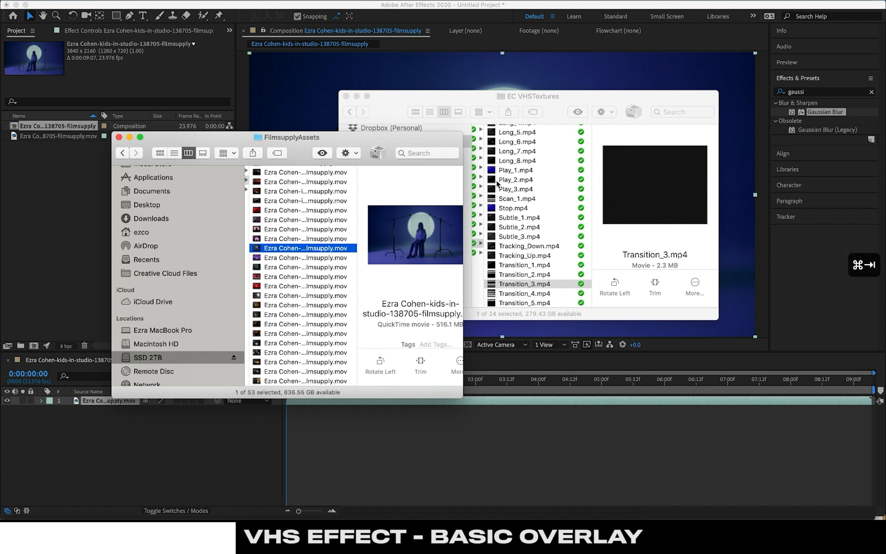
pyautogui.click(549, 168)
pyautogui.scroll(5, 531, 175)
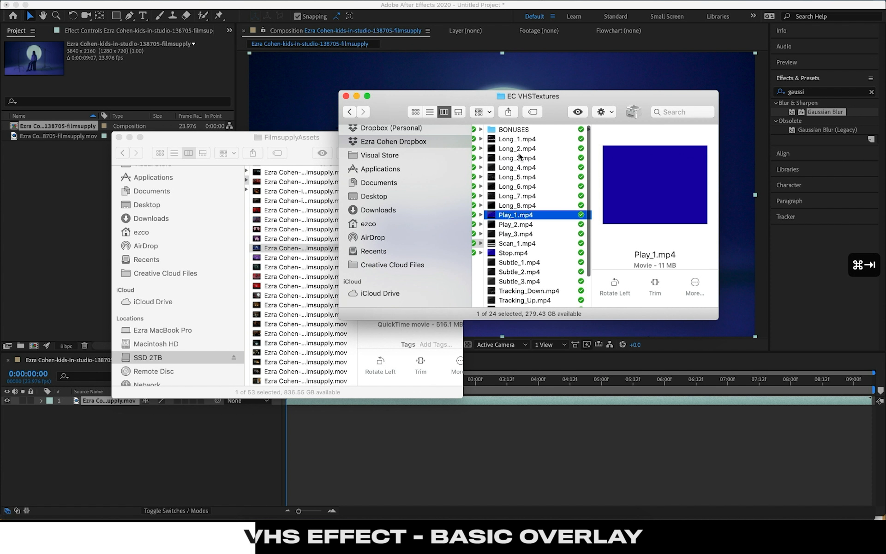
pyautogui.click(513, 166)
pyautogui.press('space')
pyautogui.press('Down')
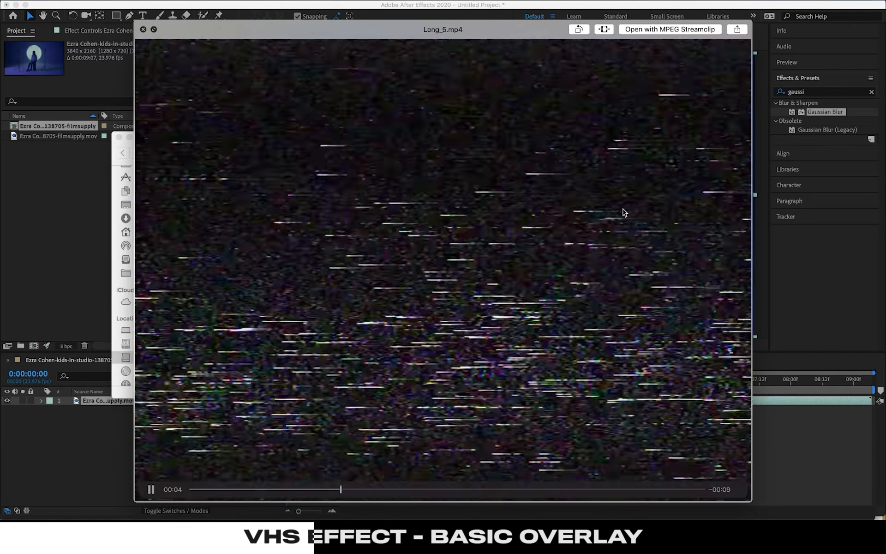
pyautogui.press('Up')
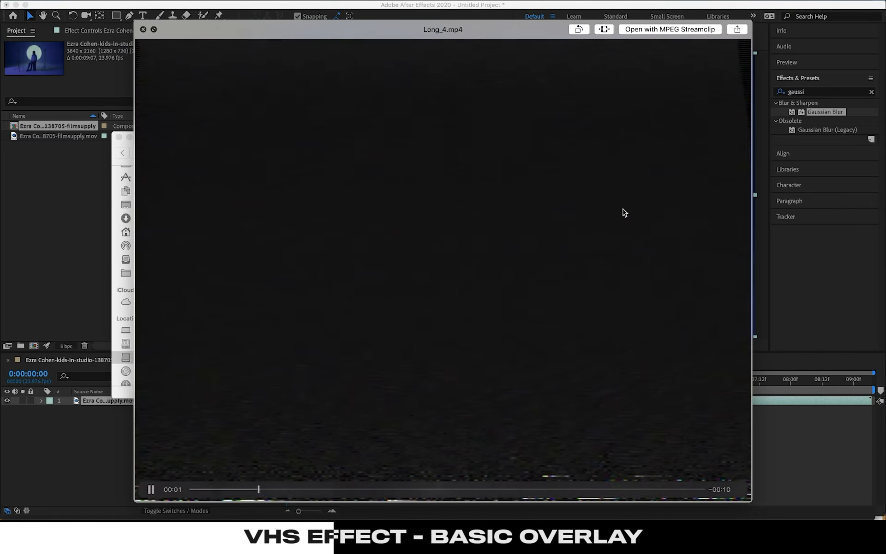
pyautogui.press('Up')
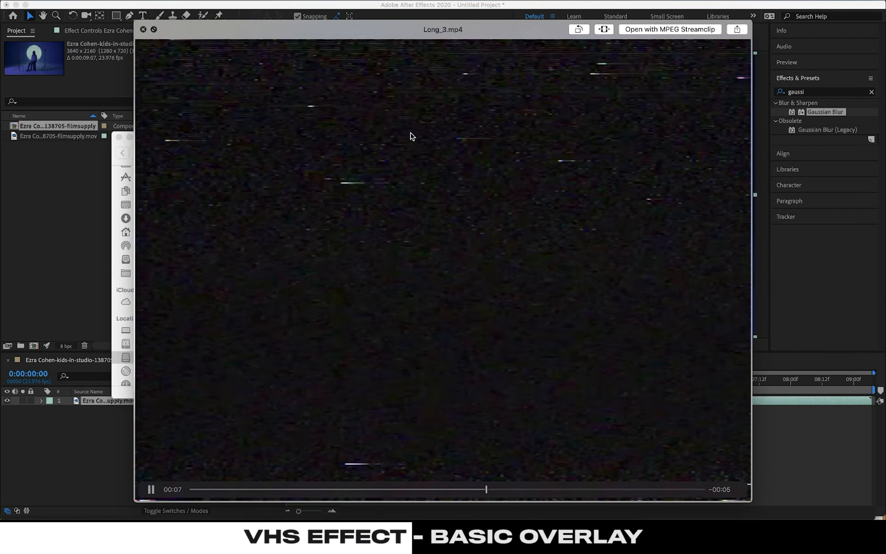
pyautogui.press('space')
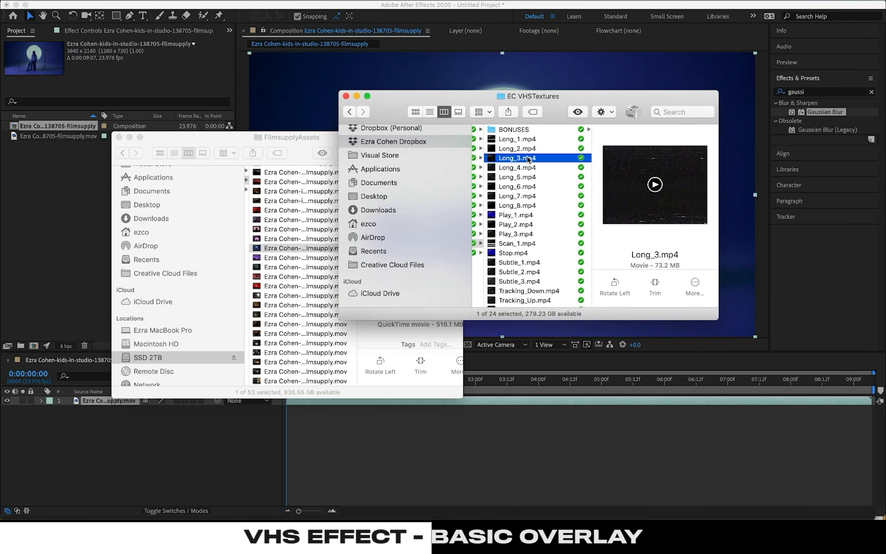
# - Import Long_3.mp4 into the project and place it as a layer above the studio footage
pyautogui.moveTo(529, 160); pyautogui.dragTo(57, 192)
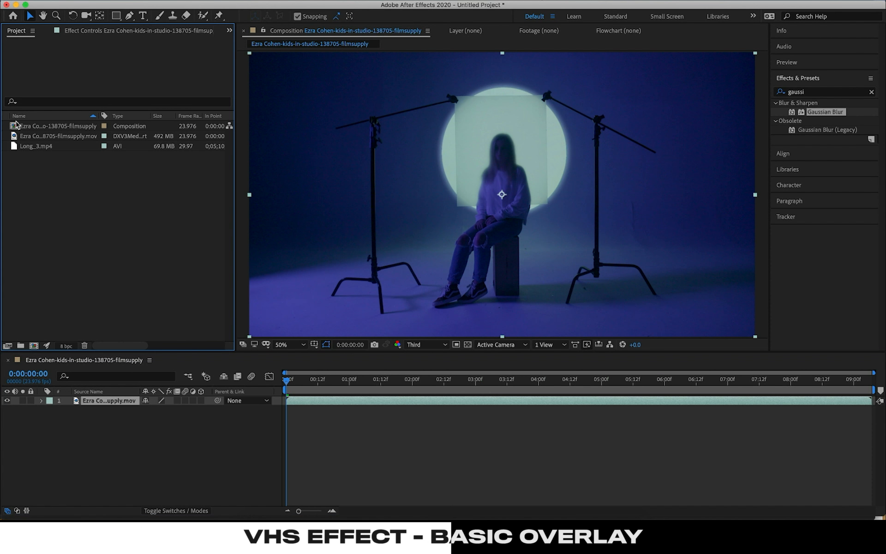
pyautogui.moveTo(15, 147); pyautogui.dragTo(104, 400)
pyautogui.click(566, 211)
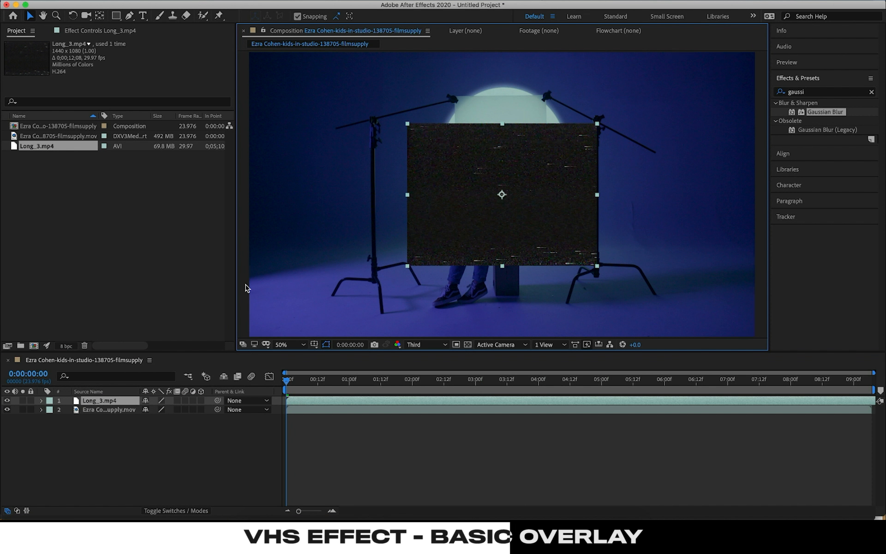
# - Scale the Long_3.mp4 layer to 271% so the texture fills the frame
pyautogui.press('s')
pyautogui.moveTo(159, 410); pyautogui.dragTo(244, 406)
pyautogui.click(205, 453)
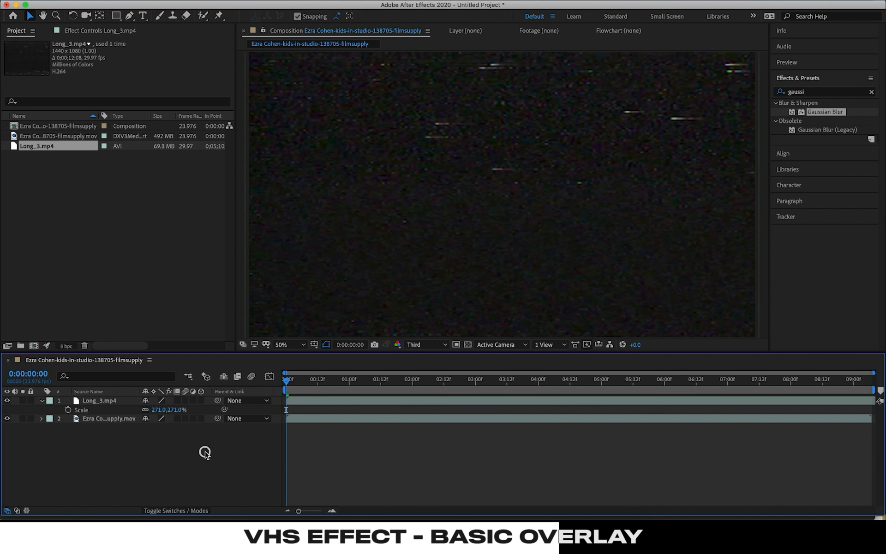
# - Set the Long_3.mp4 layer's blending mode to Color Dodge and play back the composition to check the overlay
pyautogui.rightClick(97, 404)
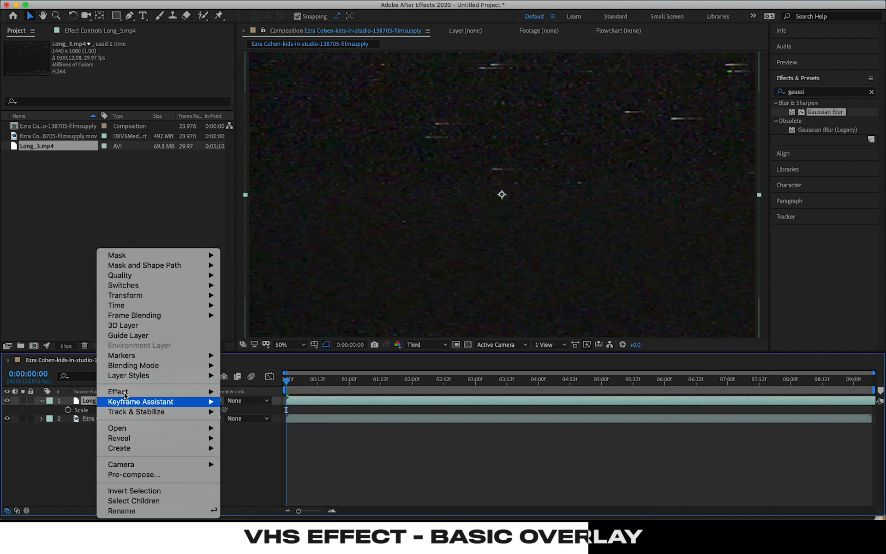
pyautogui.moveTo(158, 368)
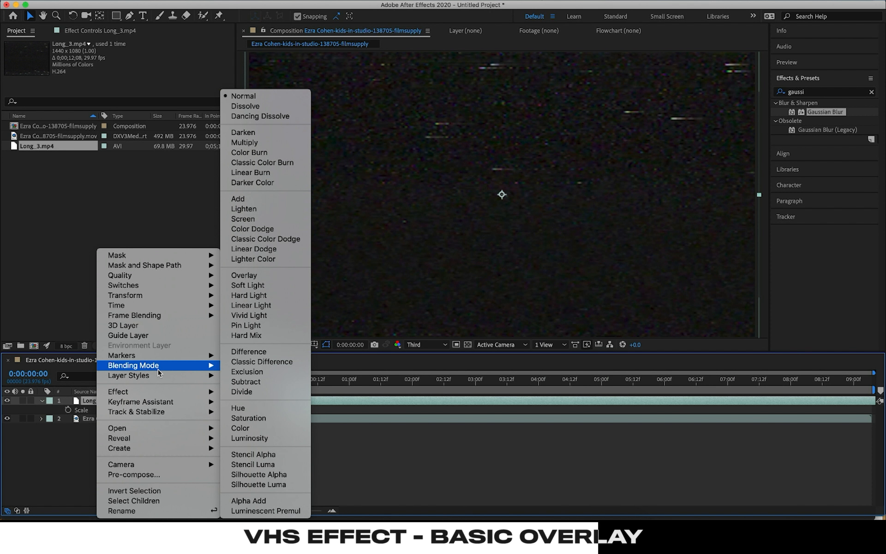
pyautogui.click(285, 229)
pyautogui.rightClick(95, 402)
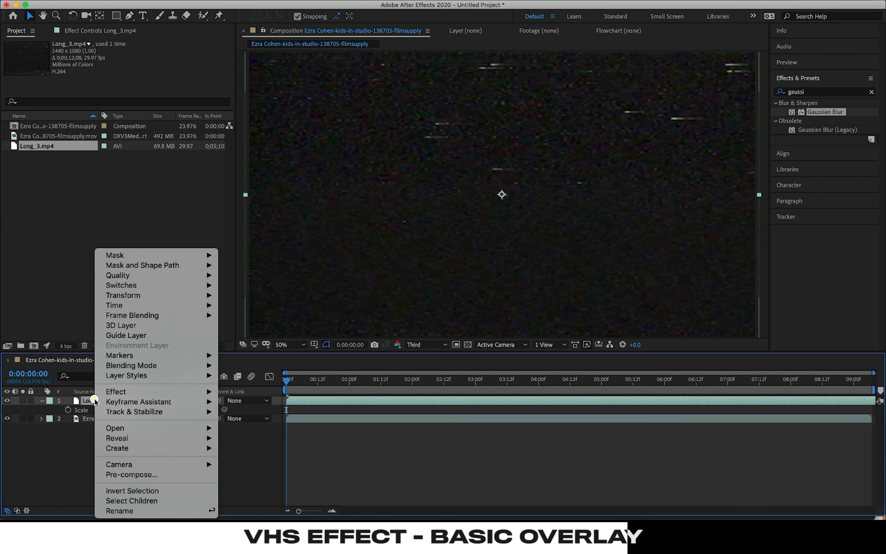
pyautogui.moveTo(158, 365)
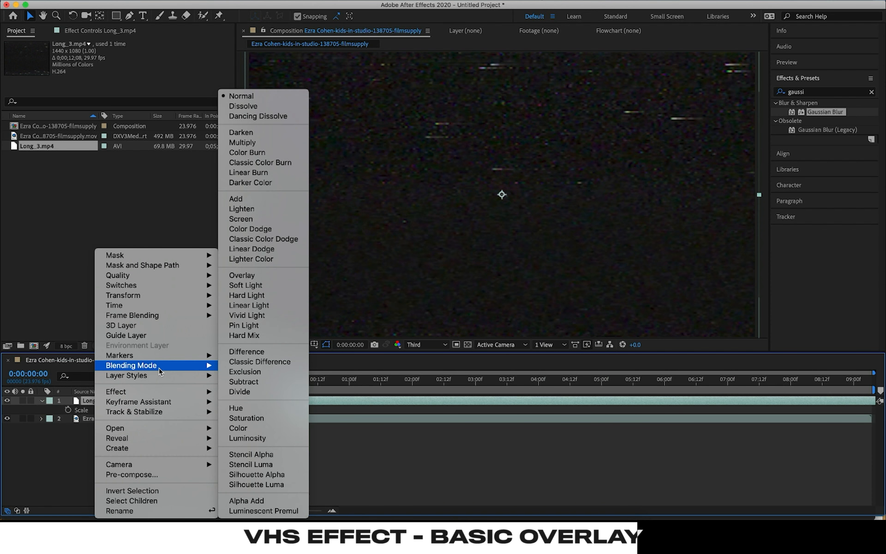
pyautogui.click(286, 229)
pyautogui.press('.')
pyautogui.press('.')
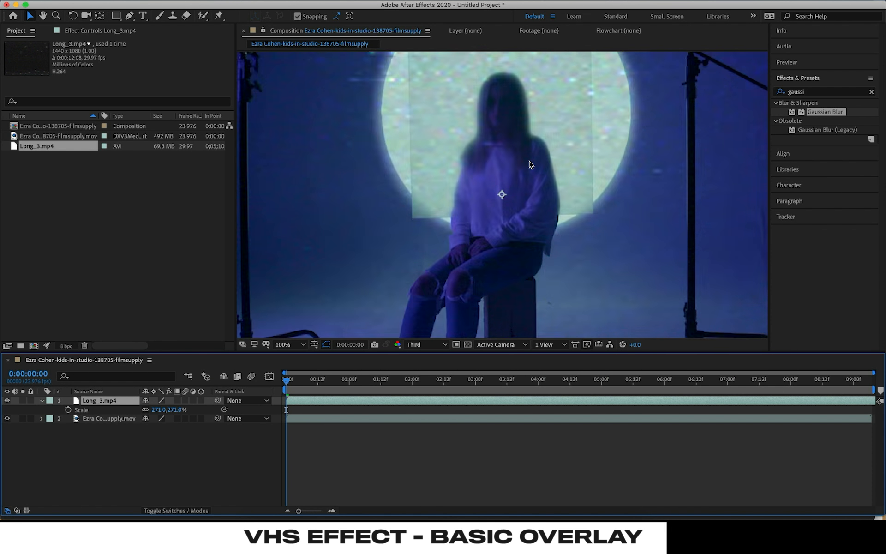
pyautogui.press(',')
pyautogui.press(',')
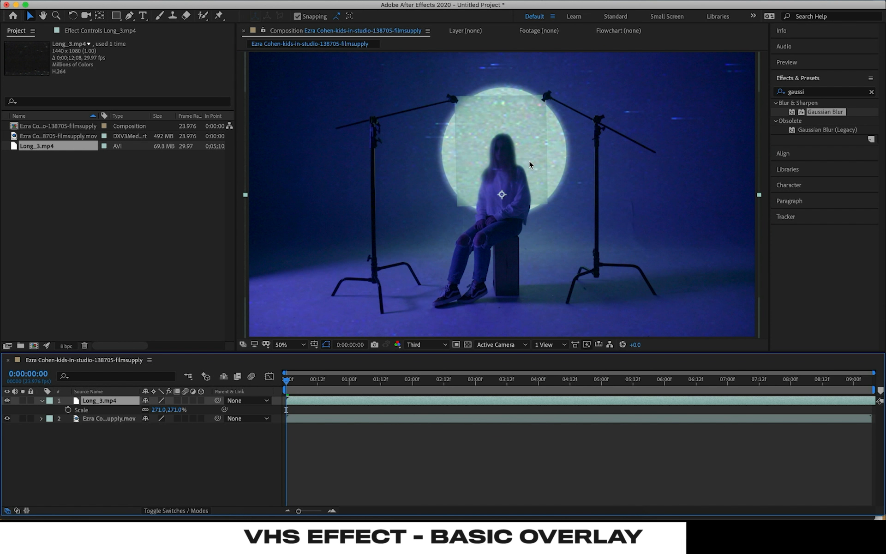
pyautogui.press('space')
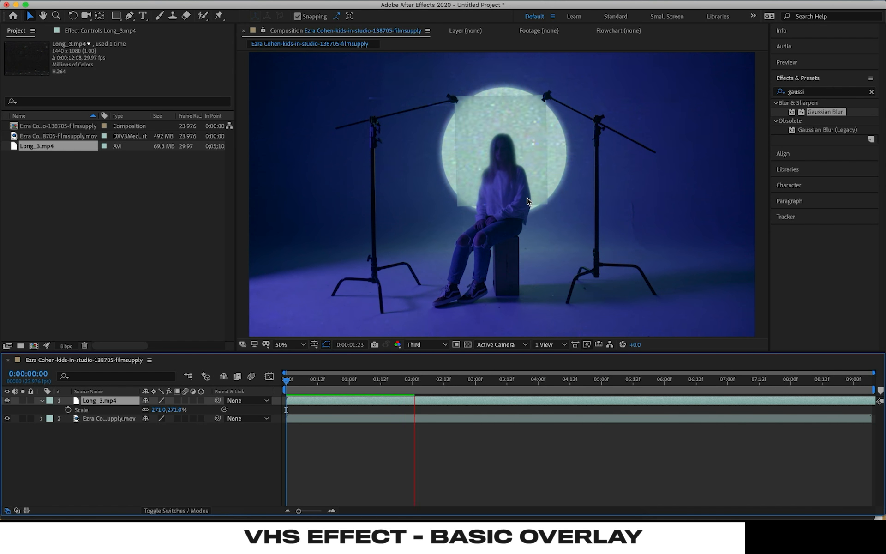
pyautogui.press('space')
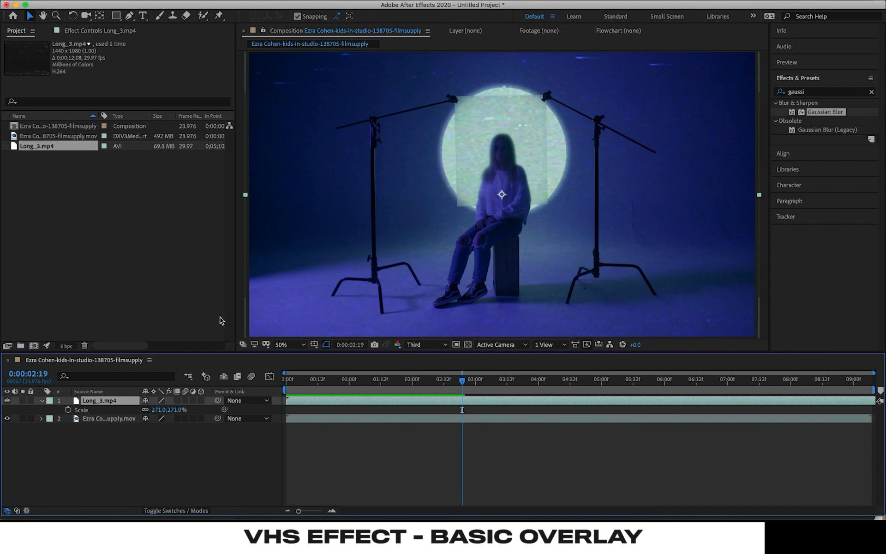
# - Duplicate the Long_3.mp4 overlay layer and play back the doubled texture
pyautogui.press('super+d')
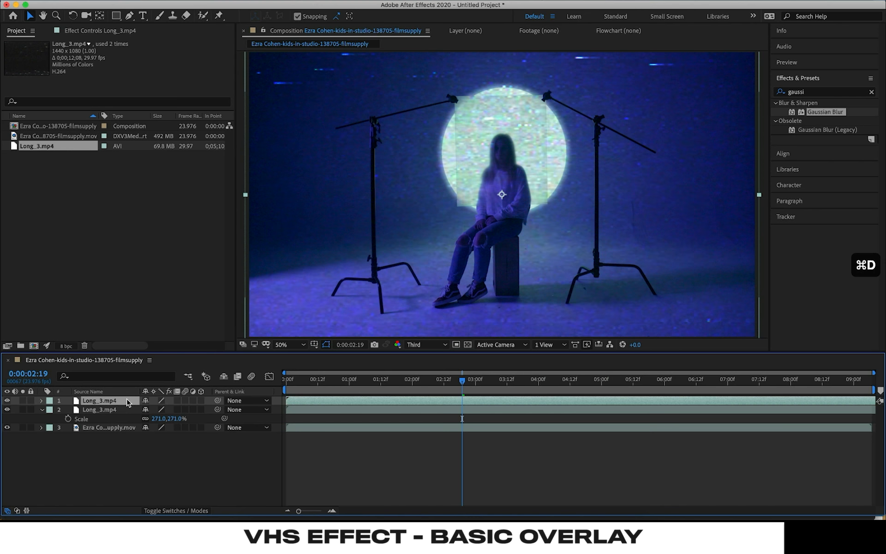
pyautogui.press('space')
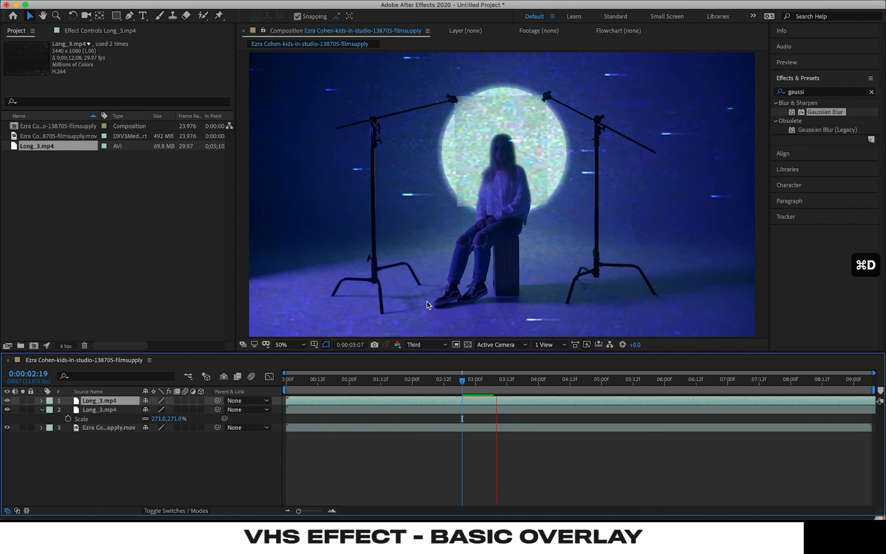
pyautogui.press('space')
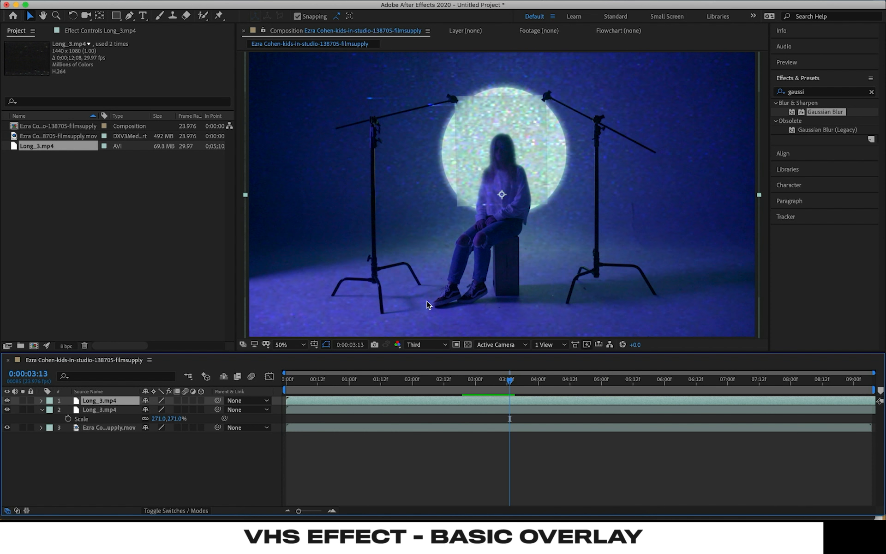
# - Finish playing back the doubled texture and delete the duplicate Long_3.mp4 overlay layer
pyautogui.press('space')
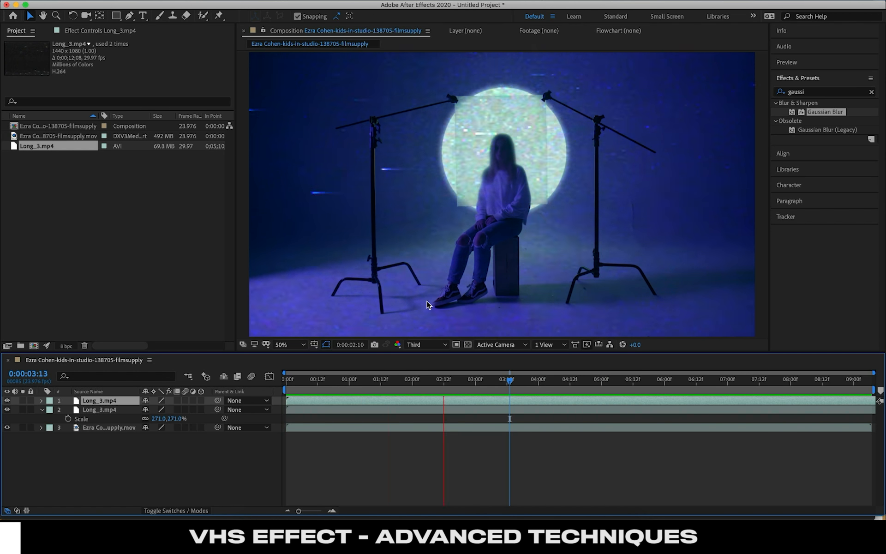
pyautogui.press('space')
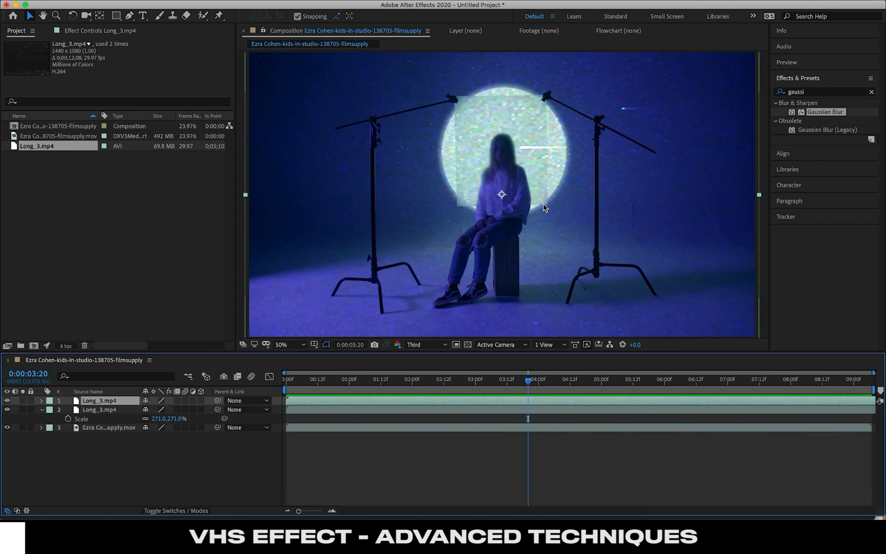
pyautogui.press('Delete')
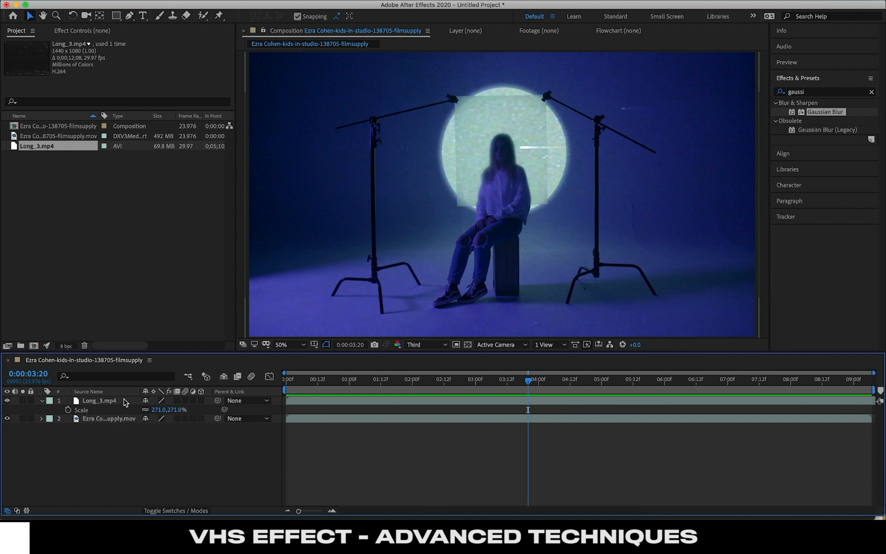
# - Pre-compose the Long_3.mp4 layer as "Displacement" with all attributes moved into the new composition, and hide the resulting layer
pyautogui.click(99, 402)
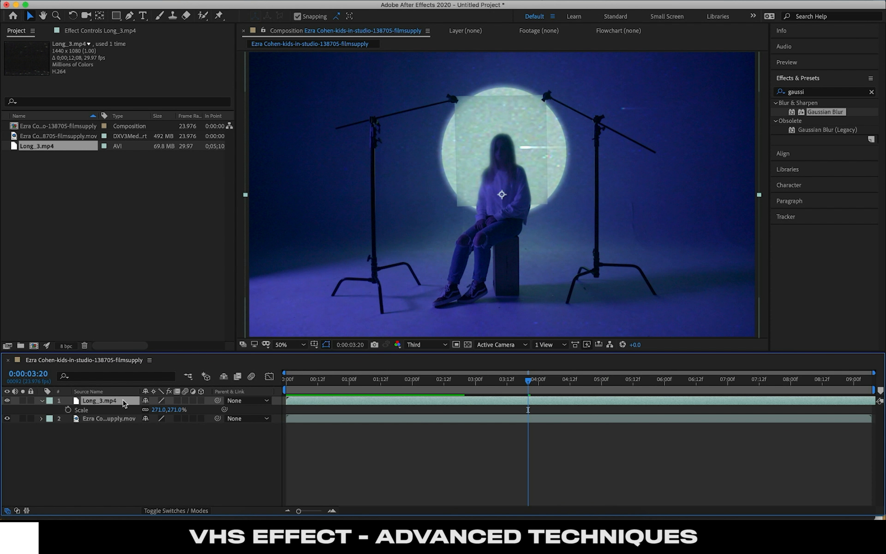
pyautogui.rightClick(123, 403)
pyautogui.click(166, 474)
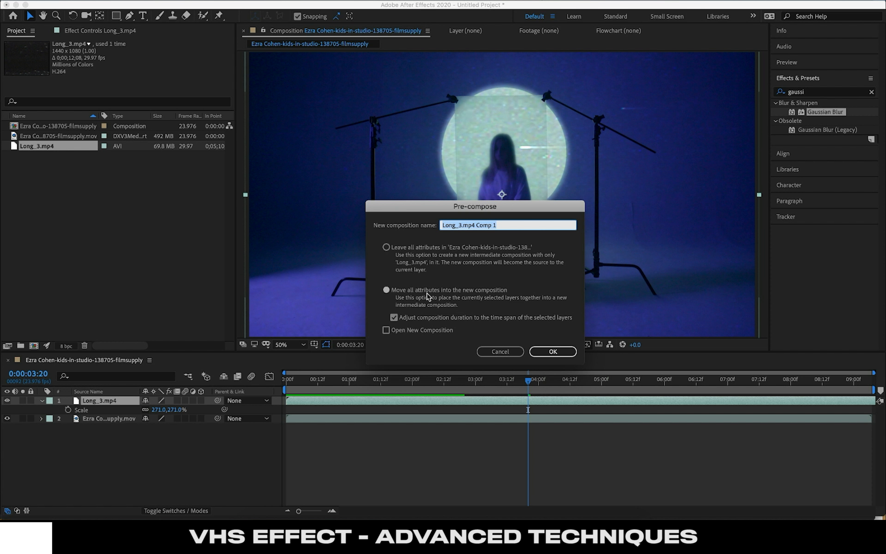
pyautogui.write('Di')
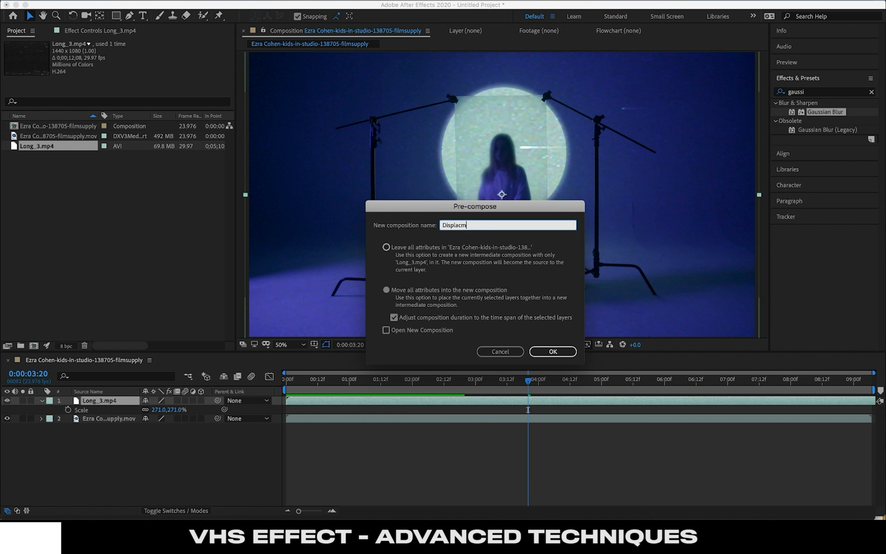
pyautogui.write('splacement')
pyautogui.press('Return')
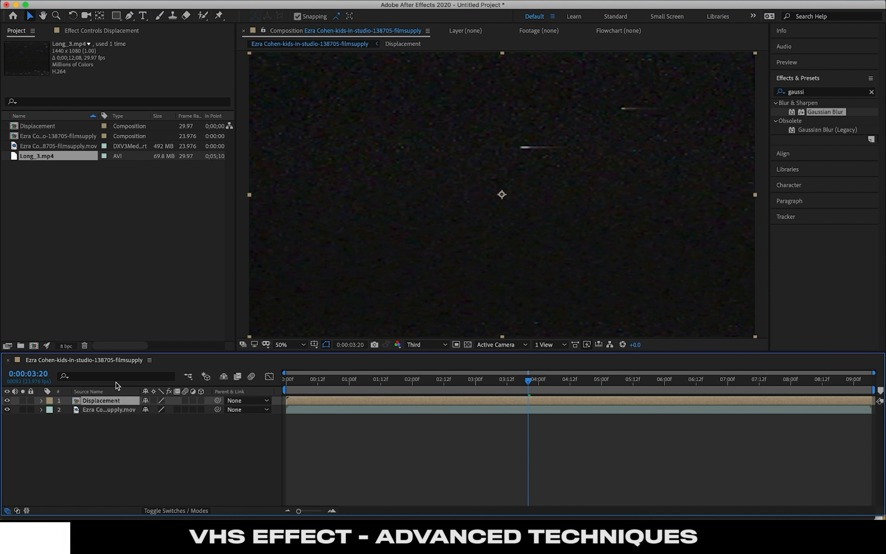
pyautogui.click(7, 402)
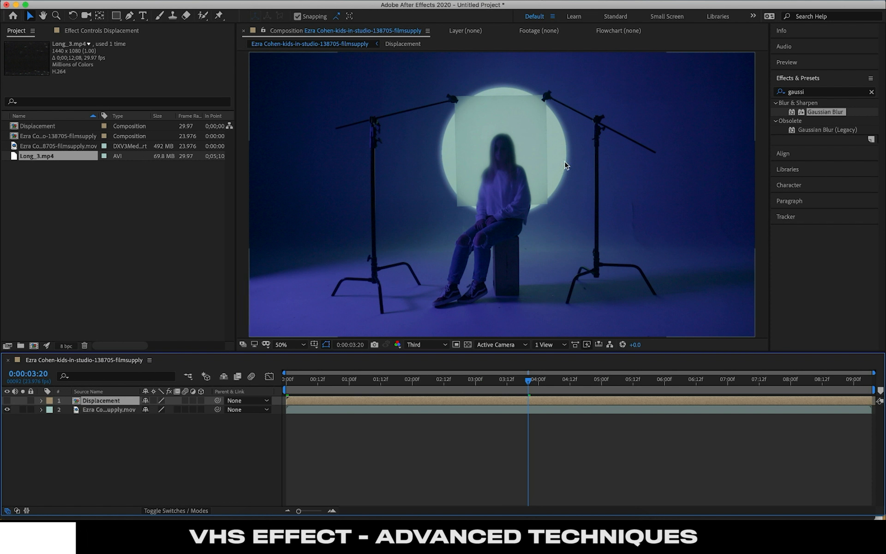
# - Find the Displacement Map effect and apply it to the studio footage layer
pyautogui.click(808, 91)
pyautogui.write('displacem')
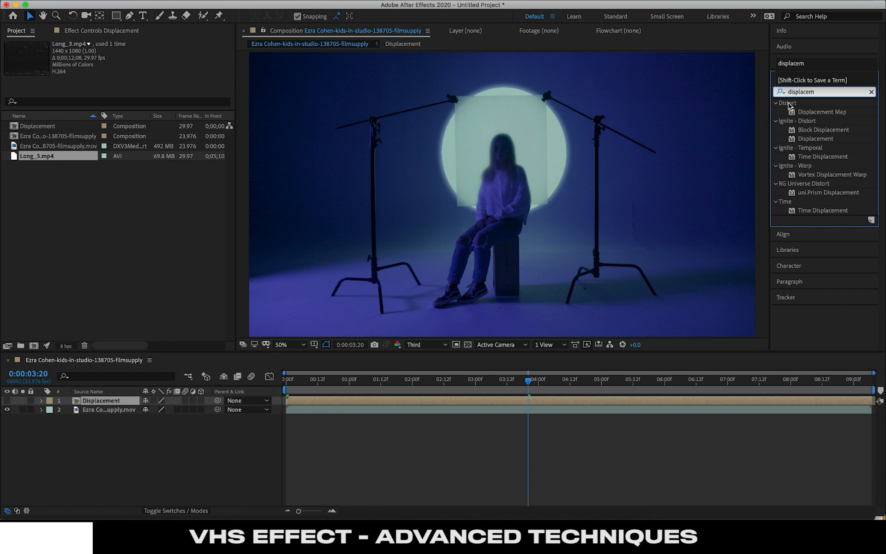
pyautogui.moveTo(822, 112); pyautogui.dragTo(99, 410)
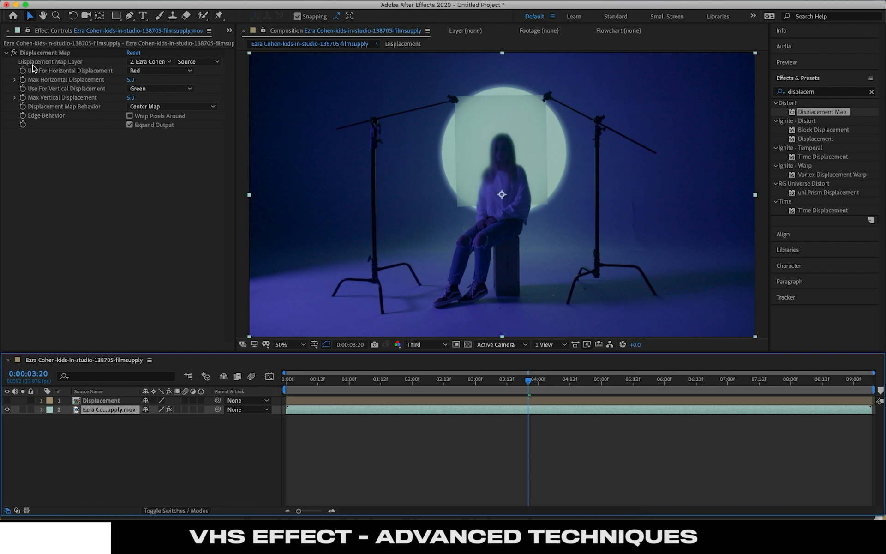
# - Use the Displacement layer as the displacement map layer and set Max Horizontal Displacement to 90
pyautogui.click(141, 62)
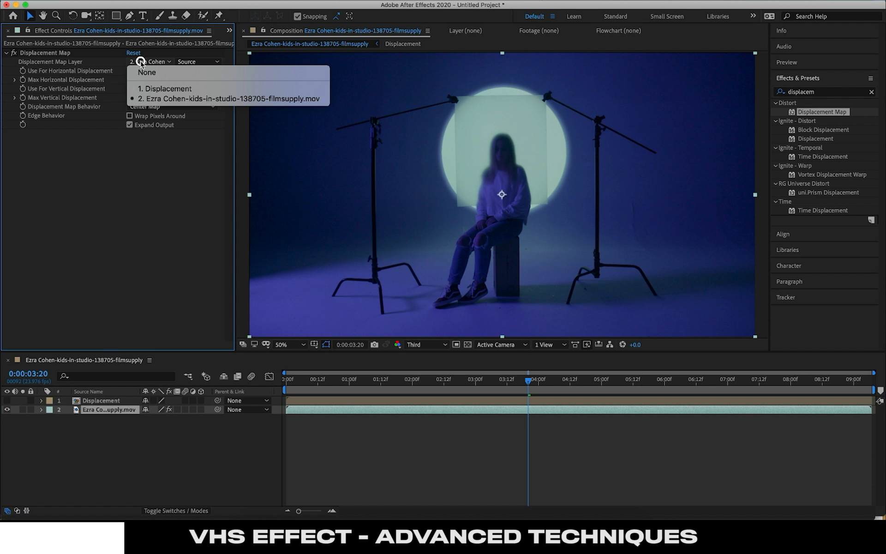
pyautogui.click(152, 90)
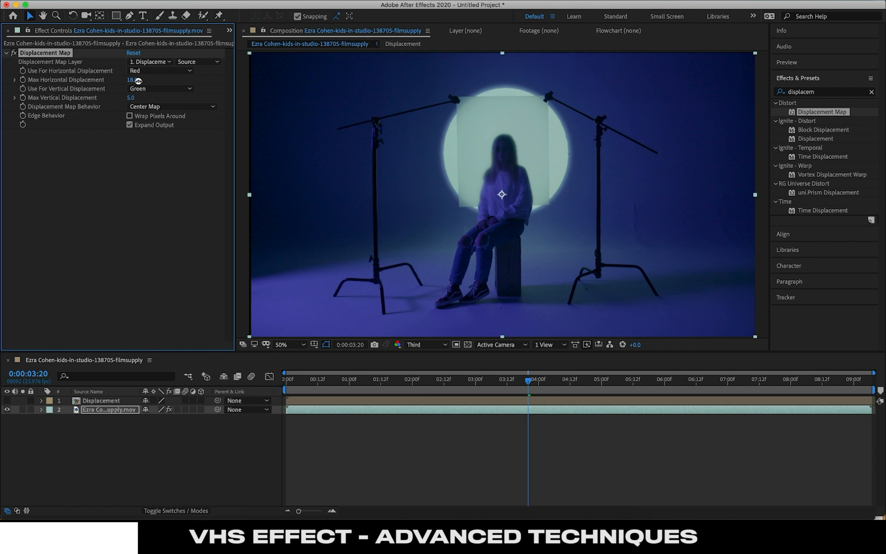
pyautogui.moveTo(134, 81); pyautogui.dragTo(175, 80)
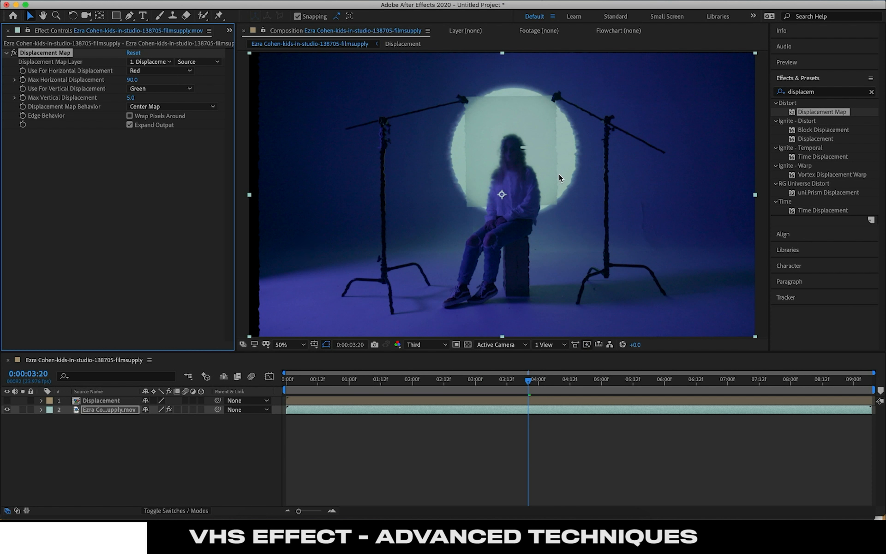
# - Check the distortion at several frames and set both horizontal and vertical displacement to use Luminance
pyautogui.press('.')
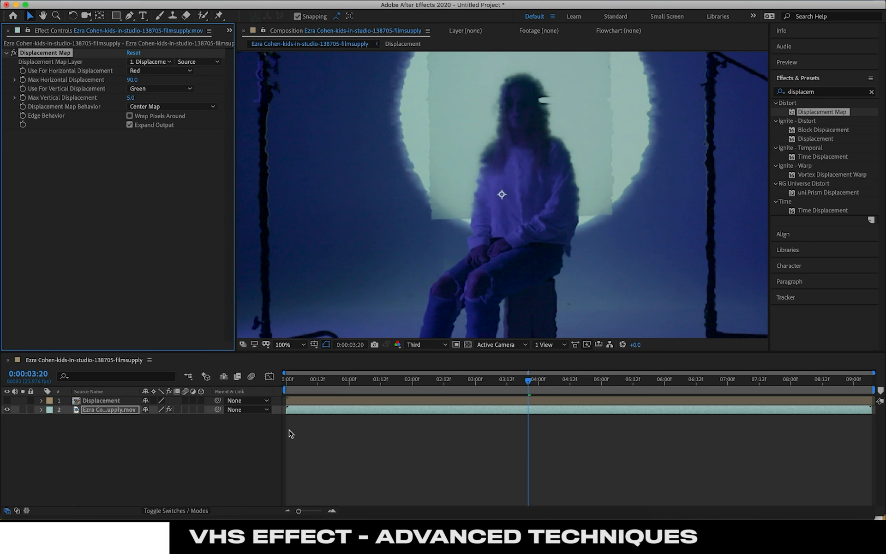
pyautogui.click(366, 393)
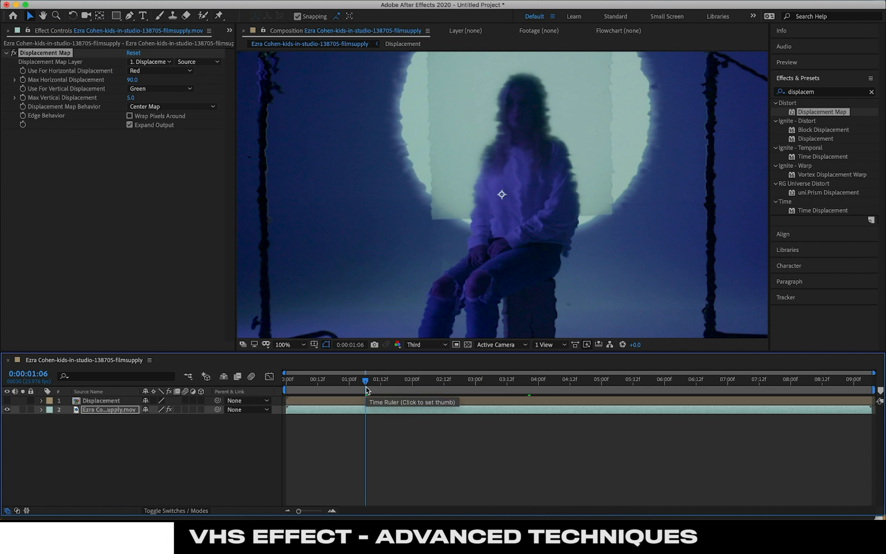
pyautogui.click(123, 402)
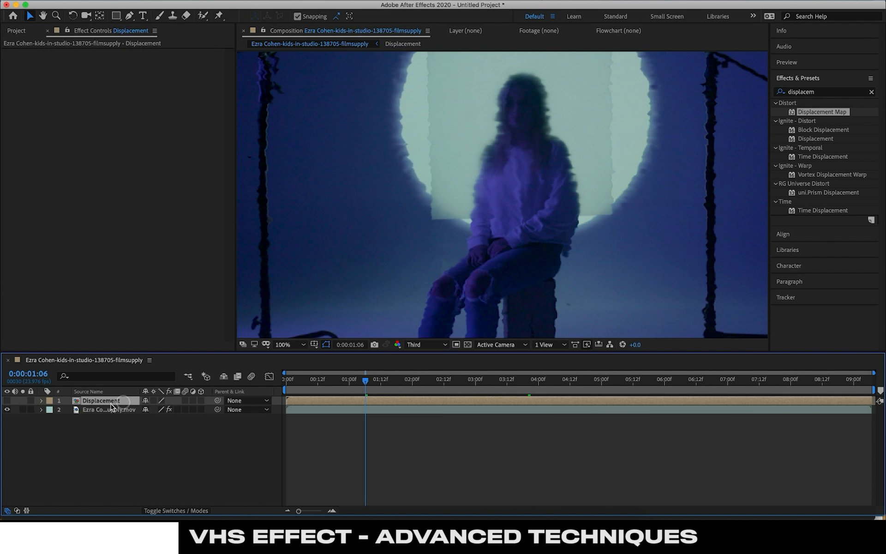
pyautogui.click(373, 379)
pyautogui.click(398, 380)
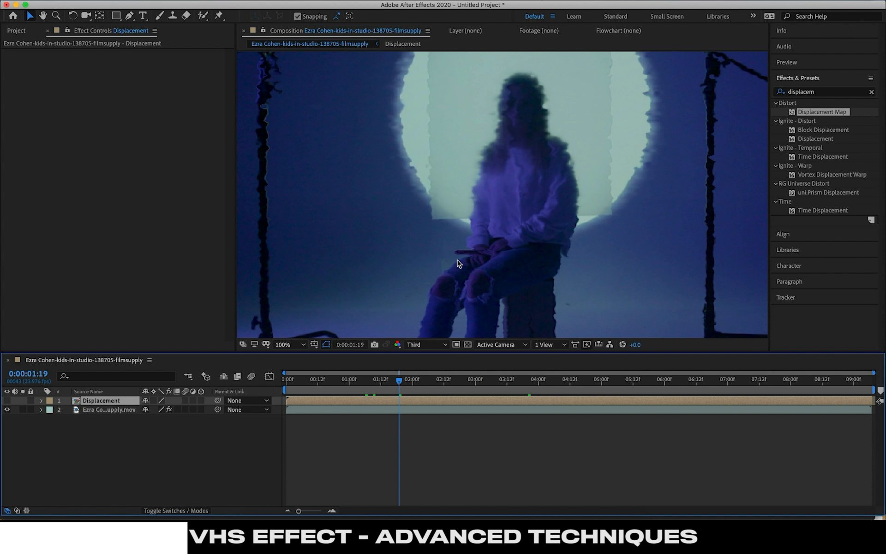
pyautogui.click(114, 409)
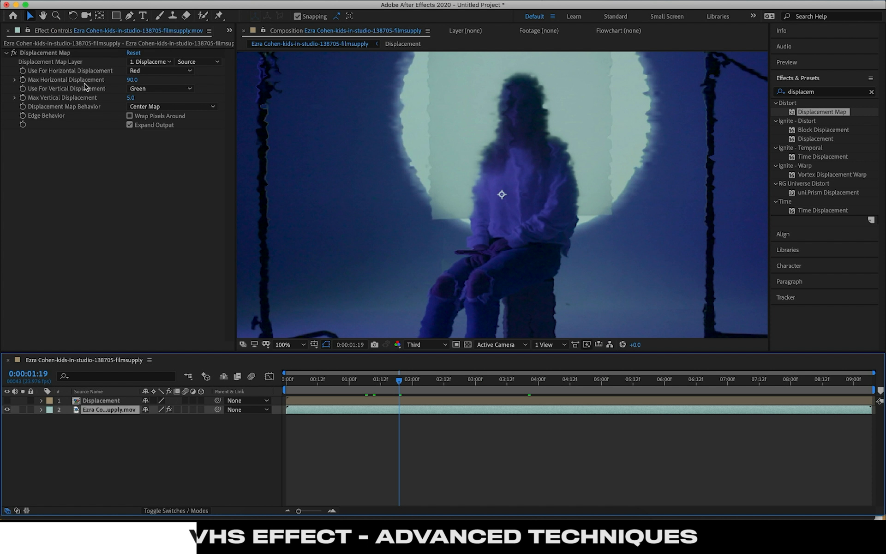
pyautogui.click(137, 72)
pyautogui.click(151, 121)
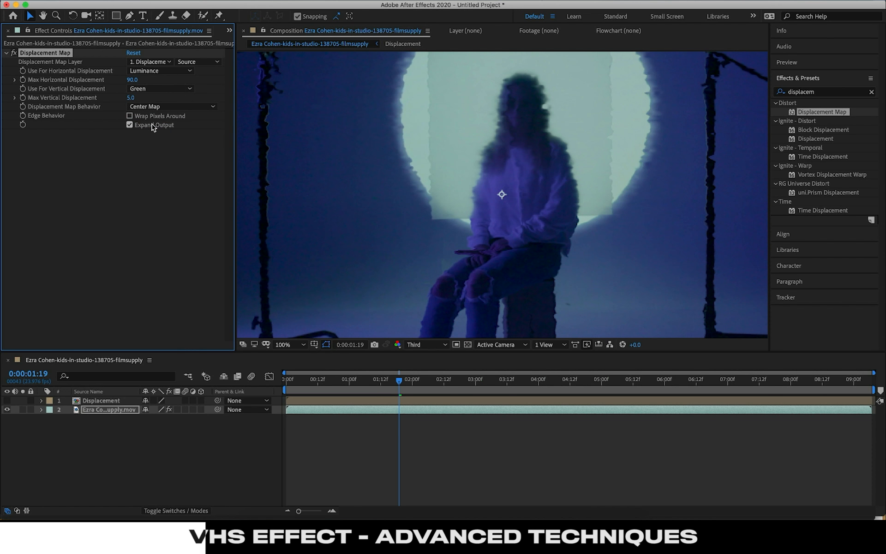
pyautogui.click(150, 89)
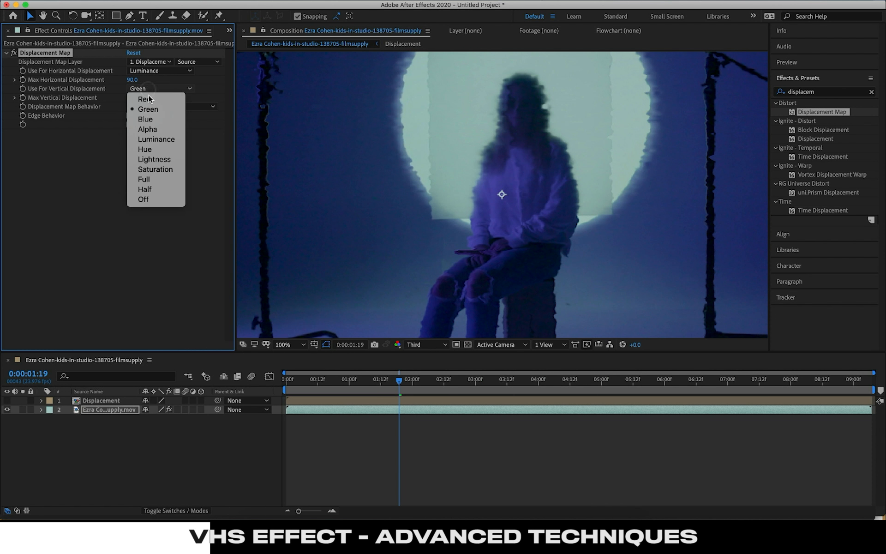
pyautogui.click(155, 139)
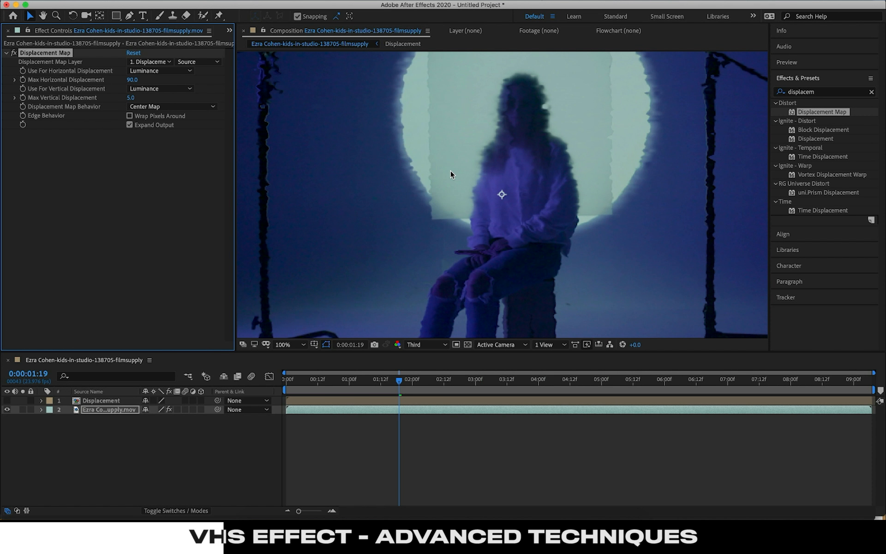
# - Examine the displaced edges of the subject and stands close up and at full frame, playing back the composition
pyautogui.press(',')
pyautogui.press(',')
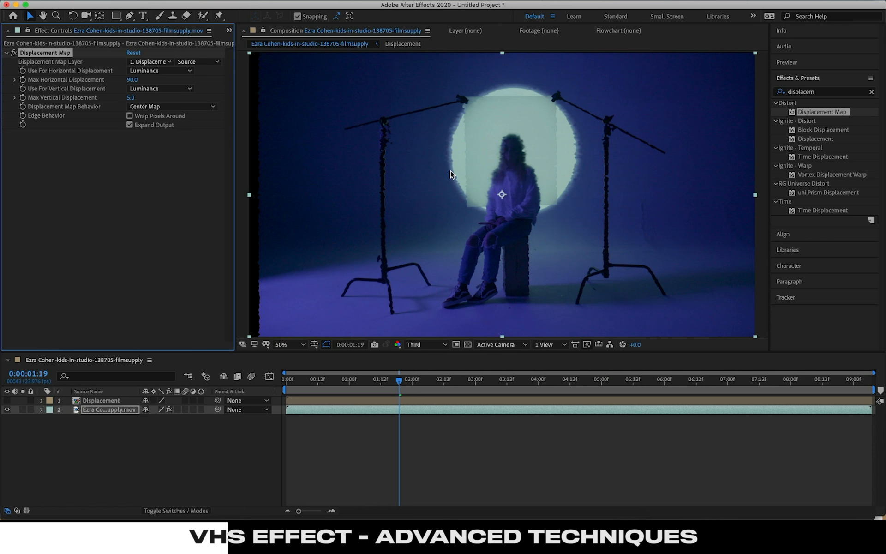
pyautogui.press('.')
pyautogui.press('.')
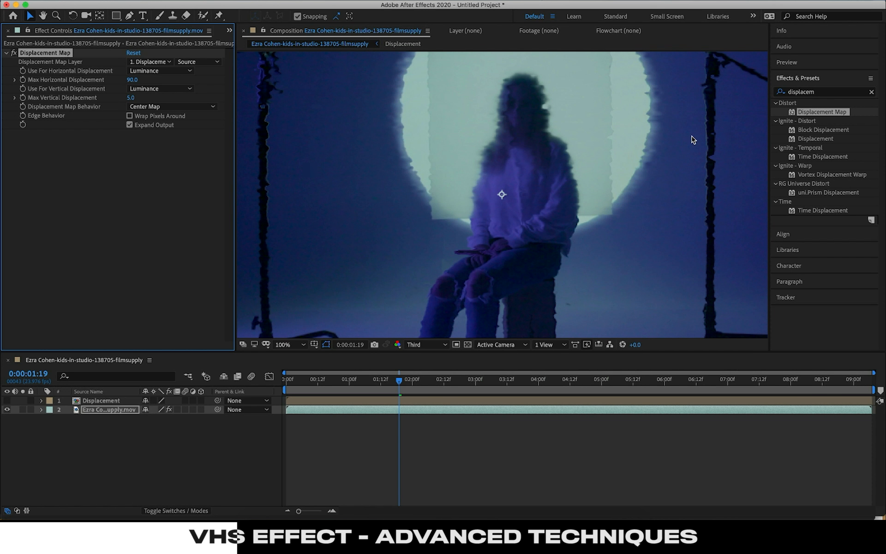
pyautogui.press(',')
pyautogui.press(',')
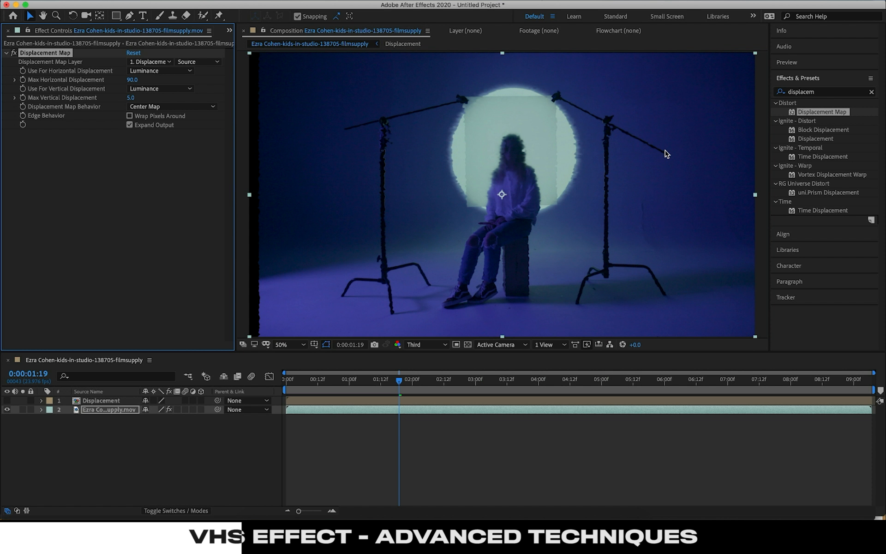
pyautogui.moveTo(368, 383); pyautogui.dragTo(271, 399)
pyautogui.press('space')
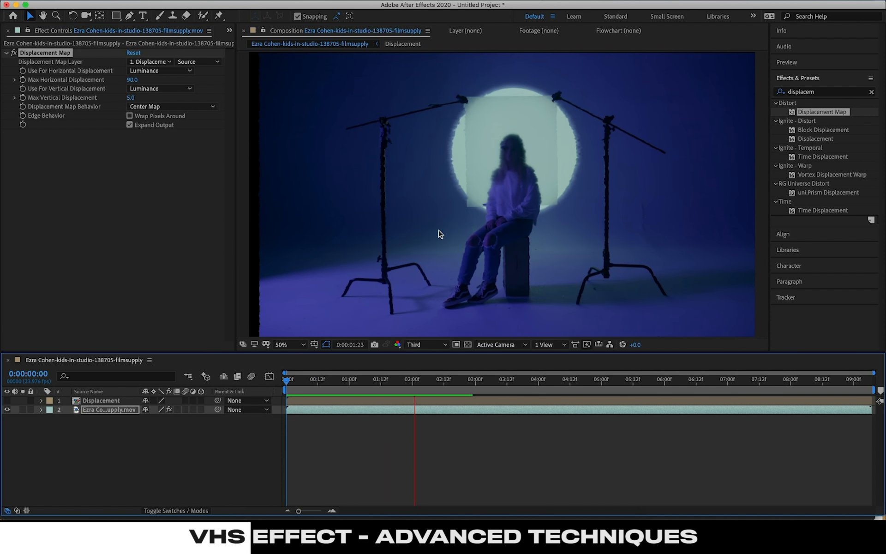
pyautogui.press('.')
pyautogui.press('.')
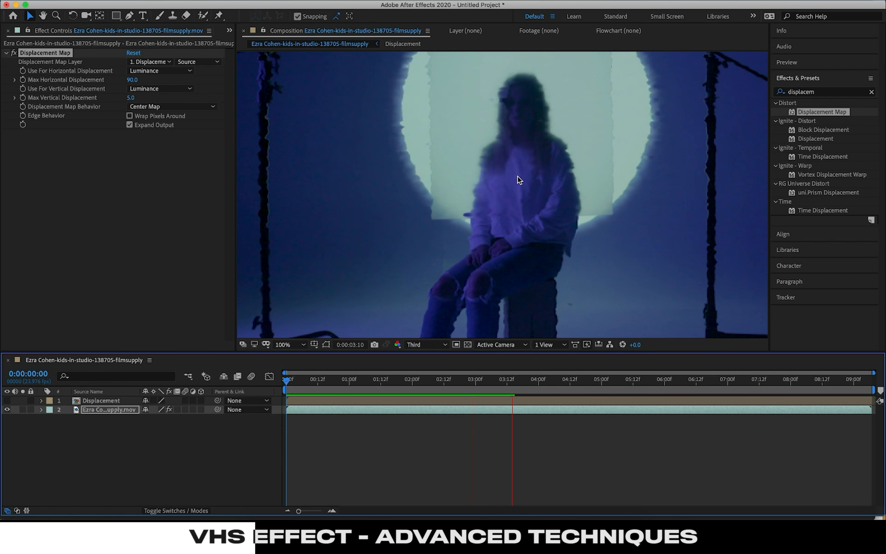
pyautogui.press('space')
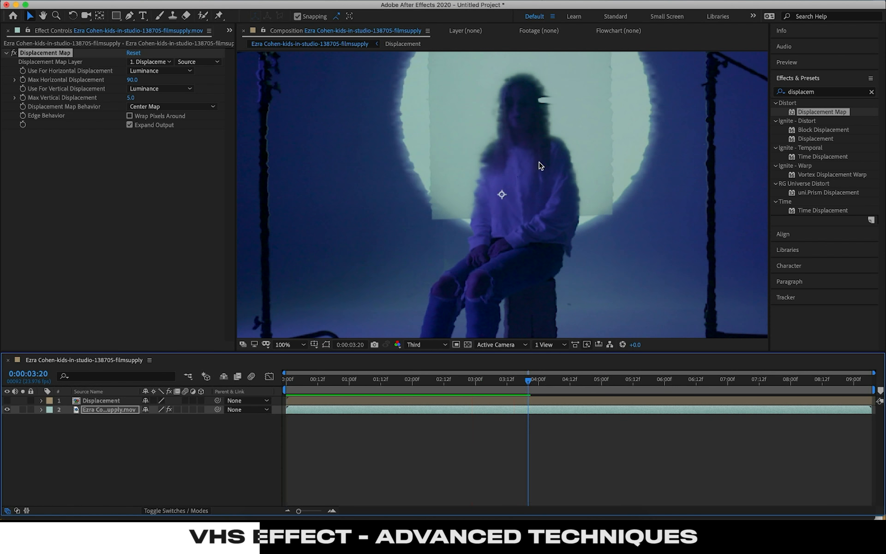
pyautogui.press(',')
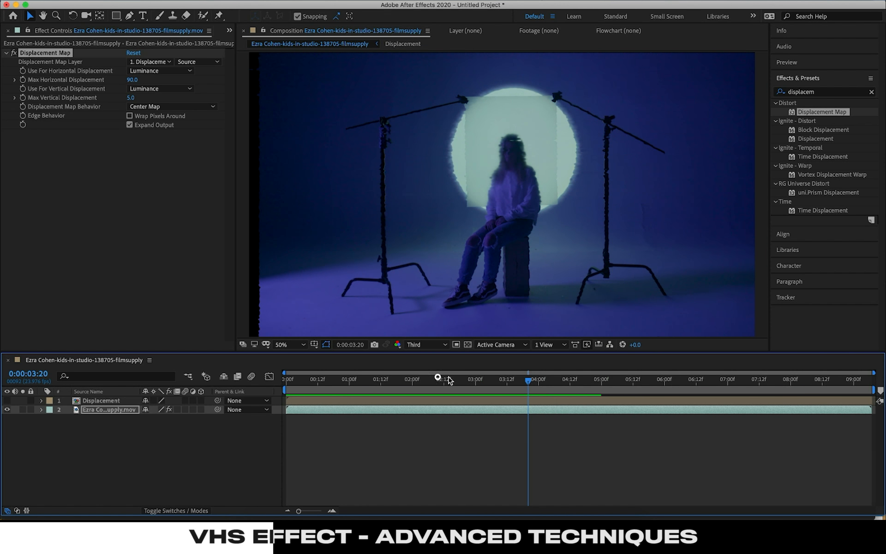
pyautogui.moveTo(455, 387); pyautogui.dragTo(335, 388)
pyautogui.press('space')
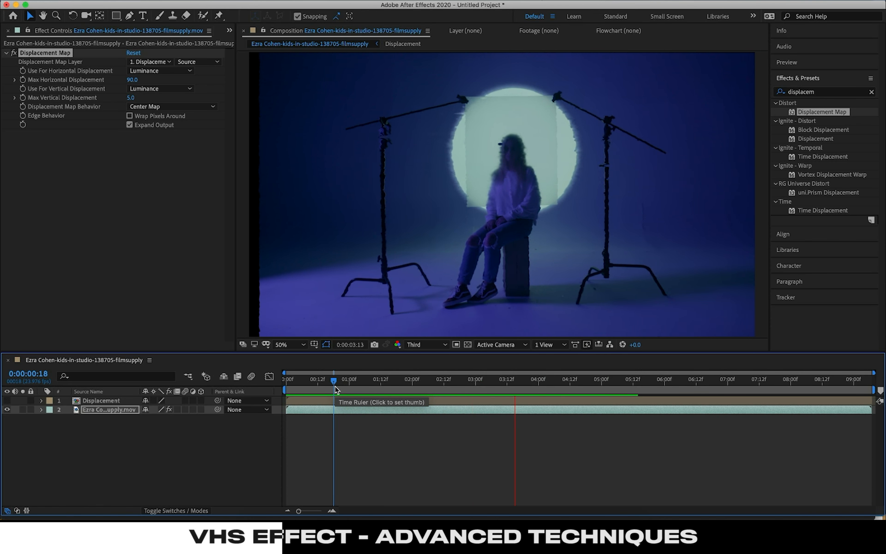
pyautogui.press('space')
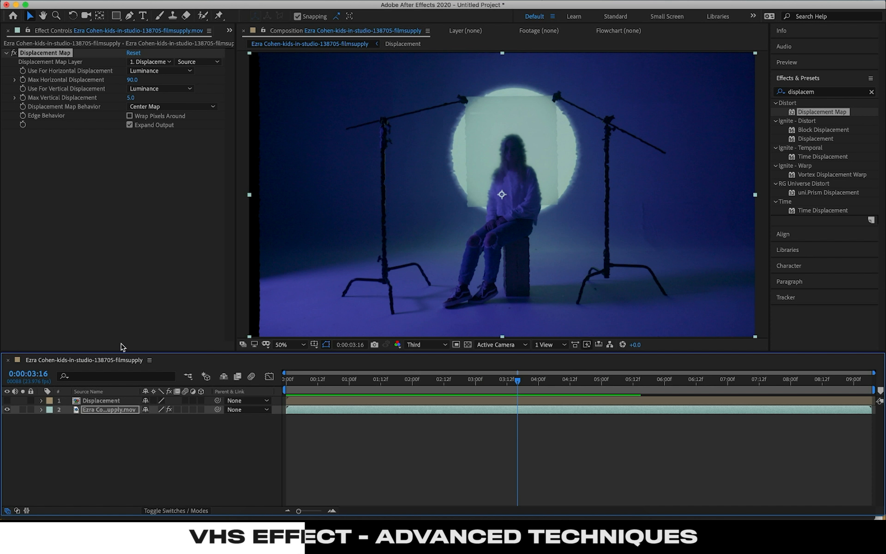
# - Add Long_3.mp4 from the project as the uppermost layer and scale it up until the texture fills the frame
pyautogui.click(229, 30)
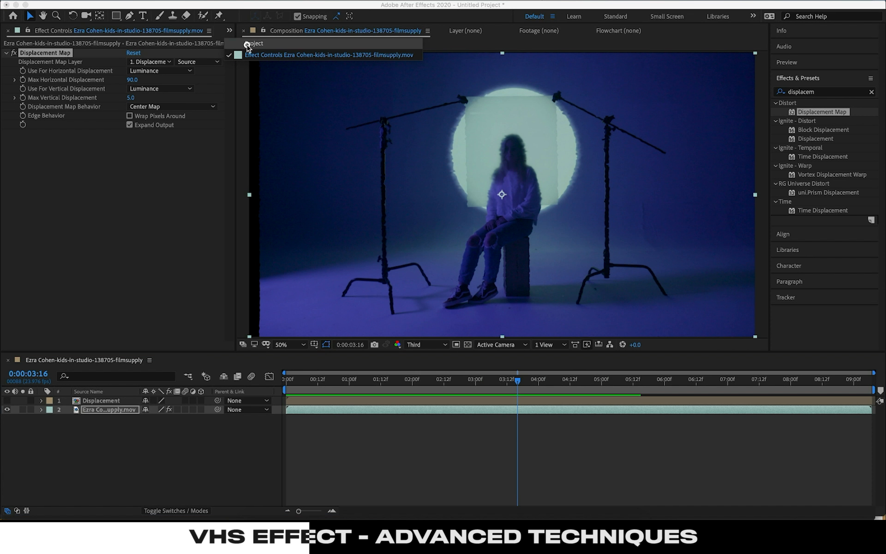
pyautogui.click(247, 46)
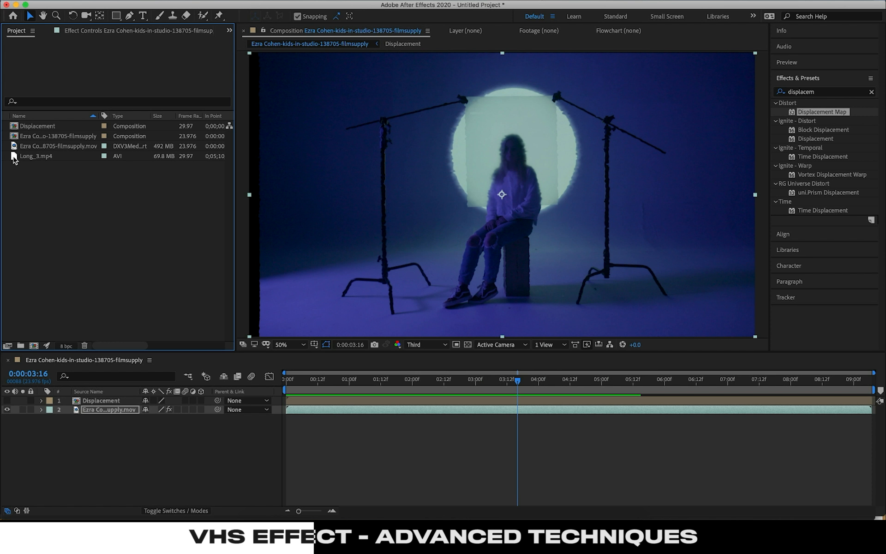
pyautogui.moveTo(14, 158); pyautogui.dragTo(98, 402)
pyautogui.click(104, 402)
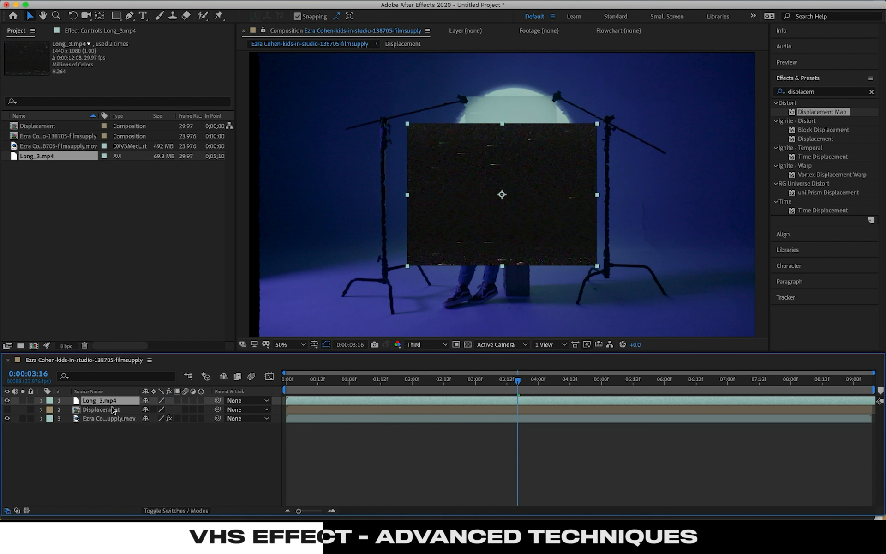
pyautogui.press('s')
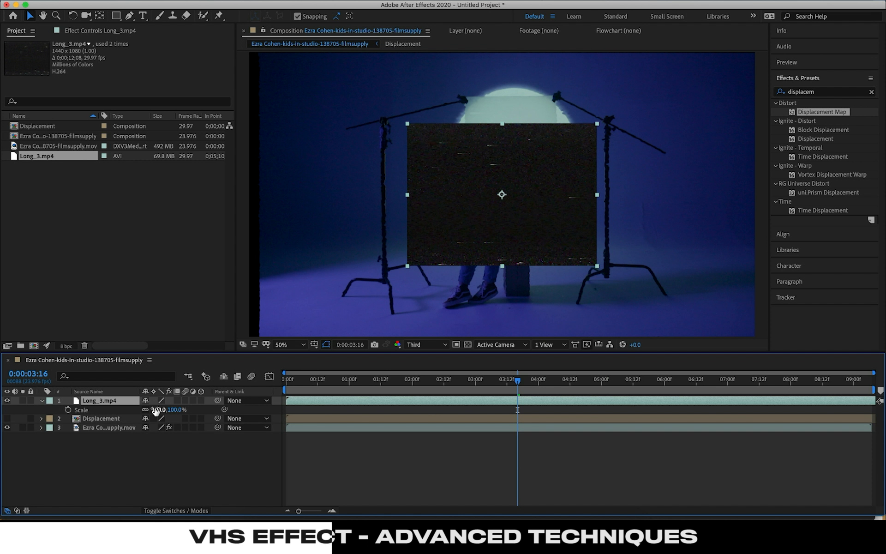
pyautogui.moveTo(154, 409); pyautogui.dragTo(245, 409)
# - Blend the uppermost Long_3.mp4 layer in Color Dodge mode, preview the overlay, and duplicate the layer to strengthen the texture
pyautogui.rightClick(113, 401)
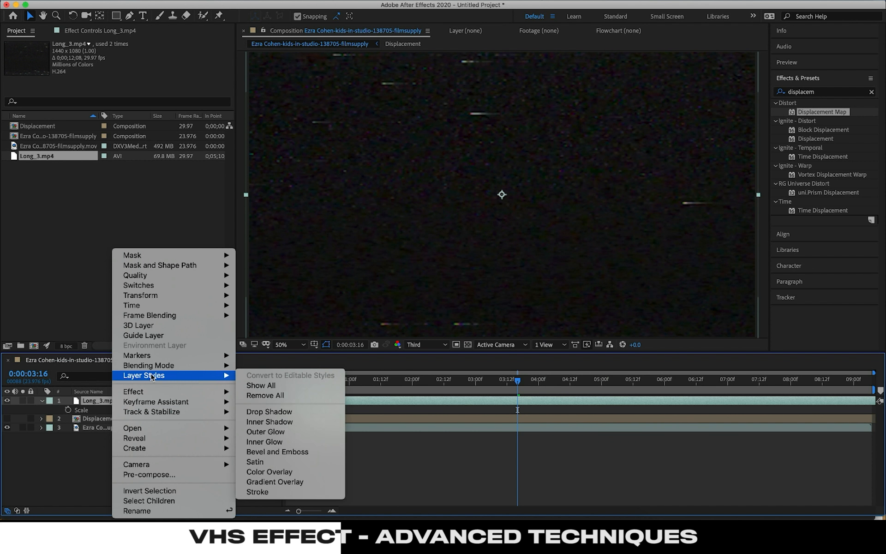
pyautogui.moveTo(154, 373)
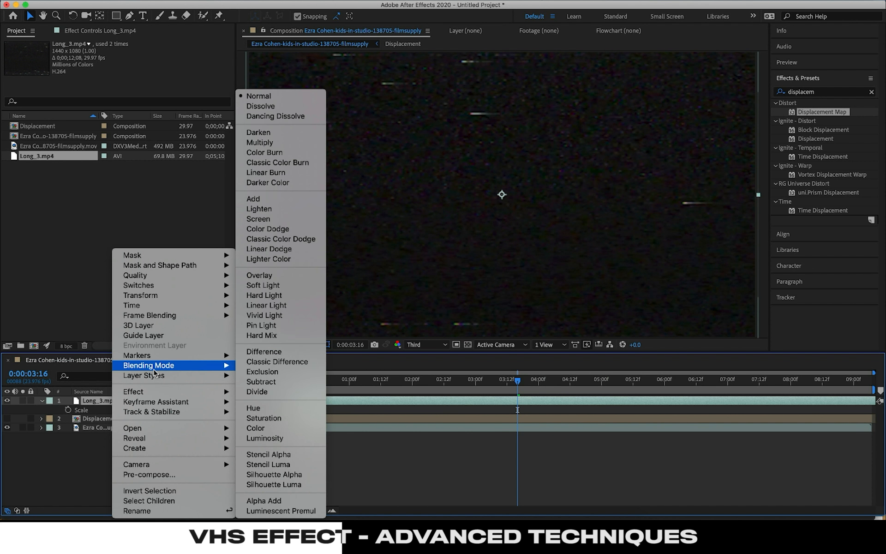
pyautogui.click(270, 230)
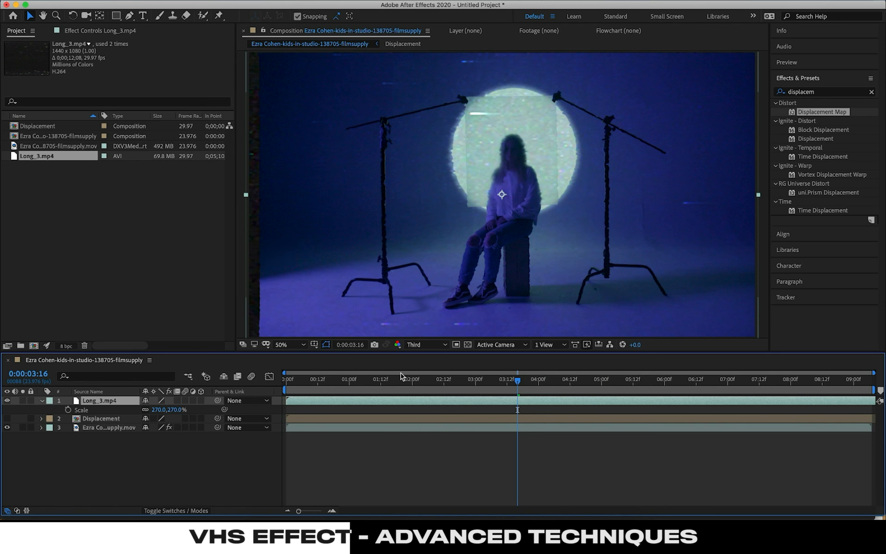
pyautogui.moveTo(398, 379); pyautogui.dragTo(272, 384)
pyautogui.press('space')
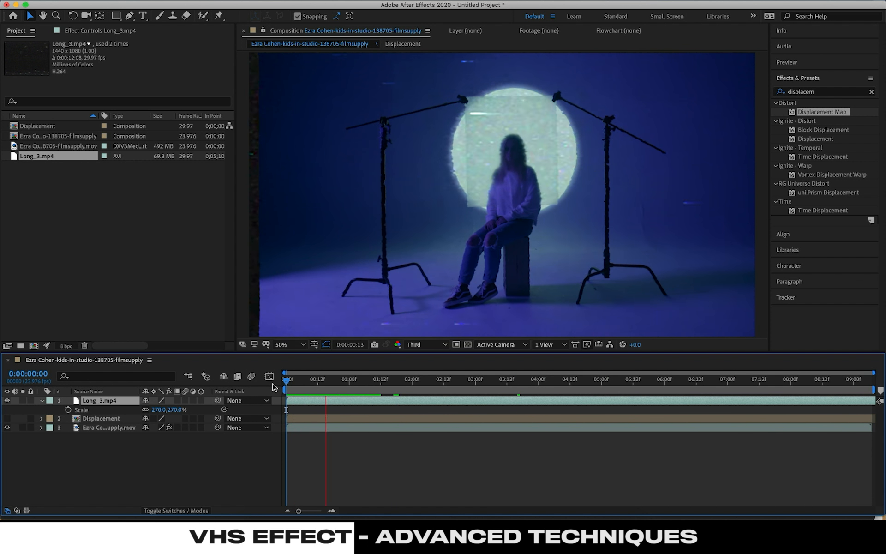
pyautogui.press('space')
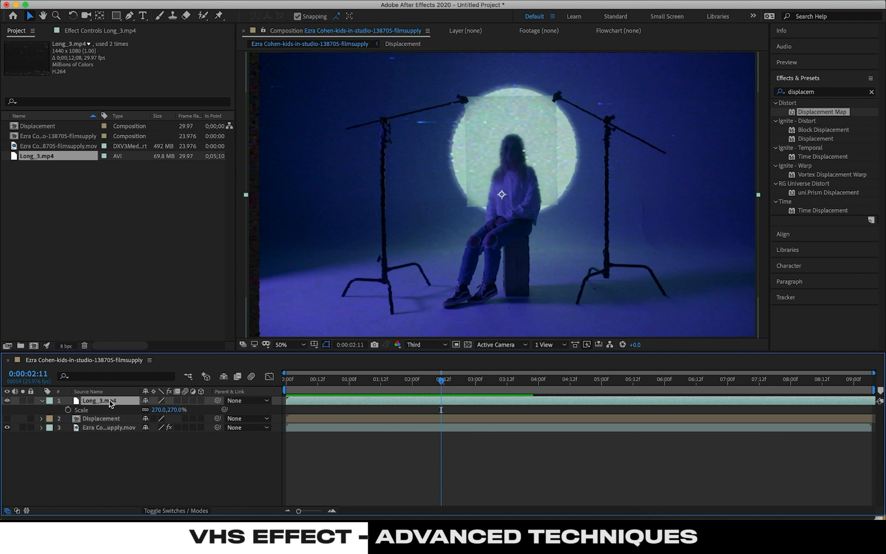
pyautogui.press('super+d')
pyautogui.press('space')
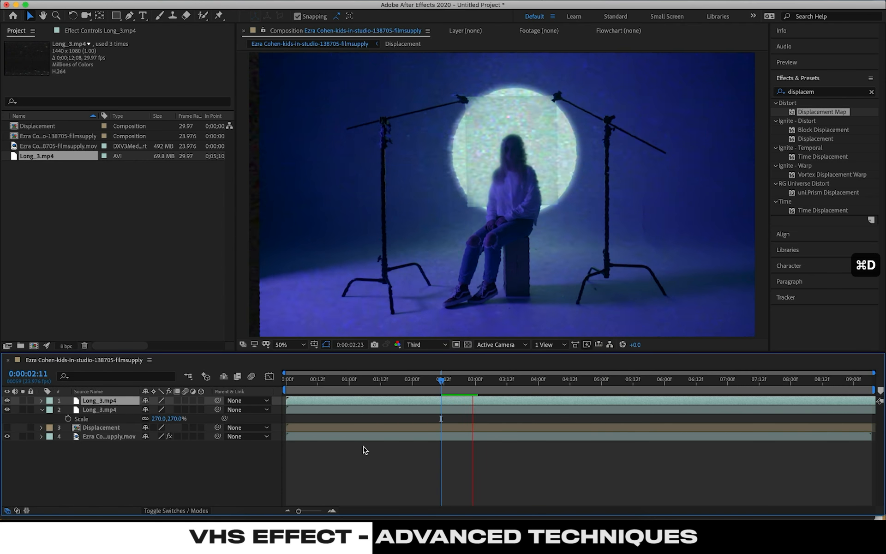
# - Bring Long_5.mp4 in from the Finder texture folder as the uppermost layer and scale it to 283%
pyautogui.press('super+Tab')
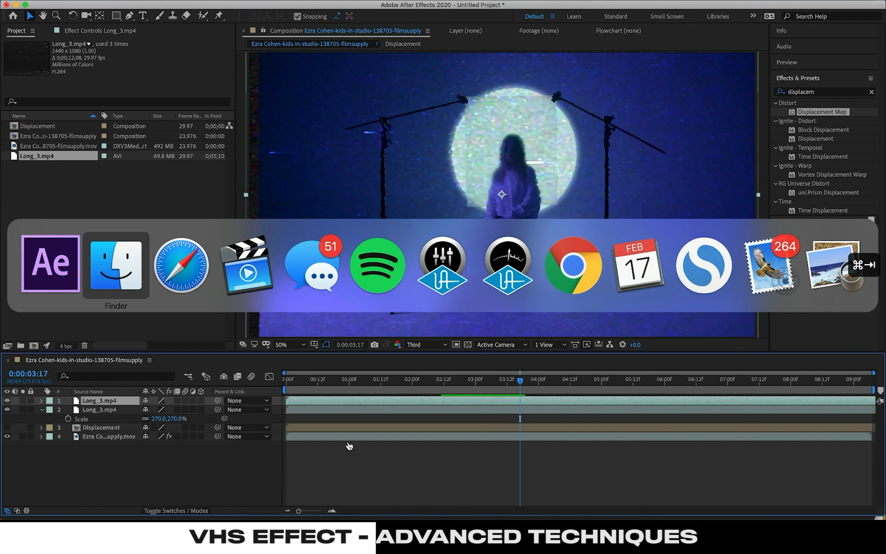
pyautogui.click(103, 290)
pyautogui.moveTo(517, 178); pyautogui.dragTo(56, 462)
pyautogui.moveTo(113, 411); pyautogui.dragTo(113, 408)
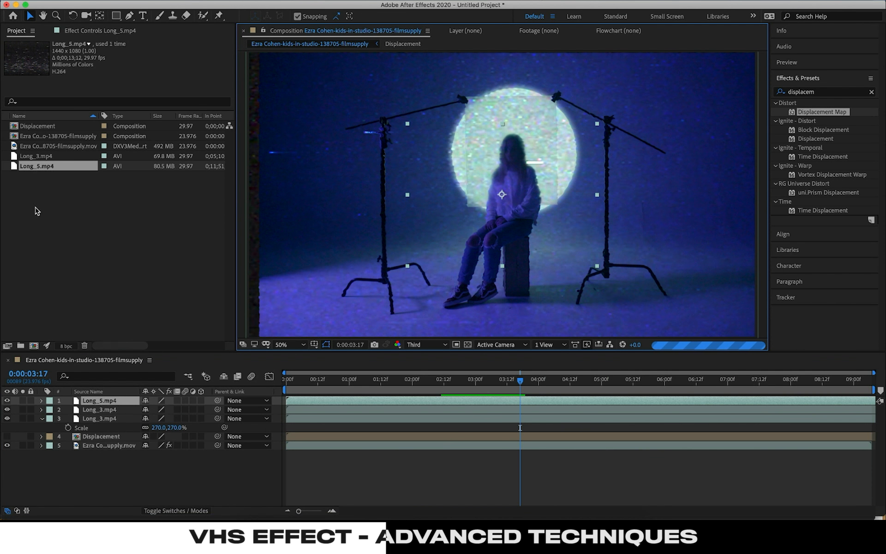
pyautogui.press('s')
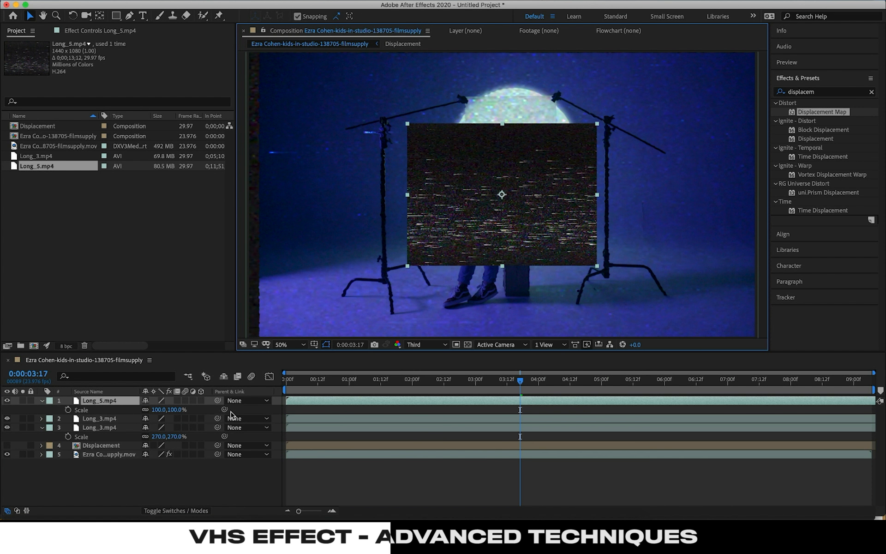
pyautogui.moveTo(176, 410); pyautogui.dragTo(256, 410)
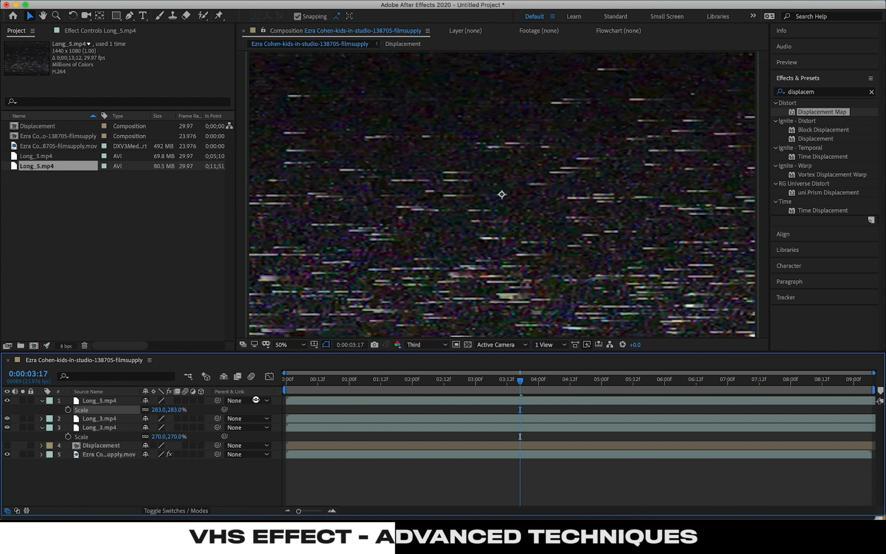
# - Blend the Long_5.mp4 layer in Color Dodge mode at 31% opacity and play back the composition from the start
pyautogui.click(140, 401)
pyautogui.rightClick(139, 403)
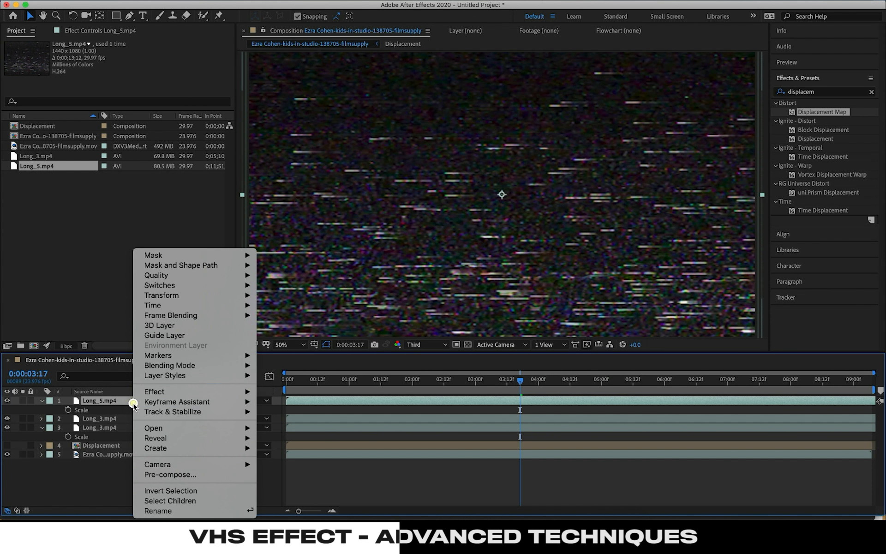
pyautogui.moveTo(182, 365)
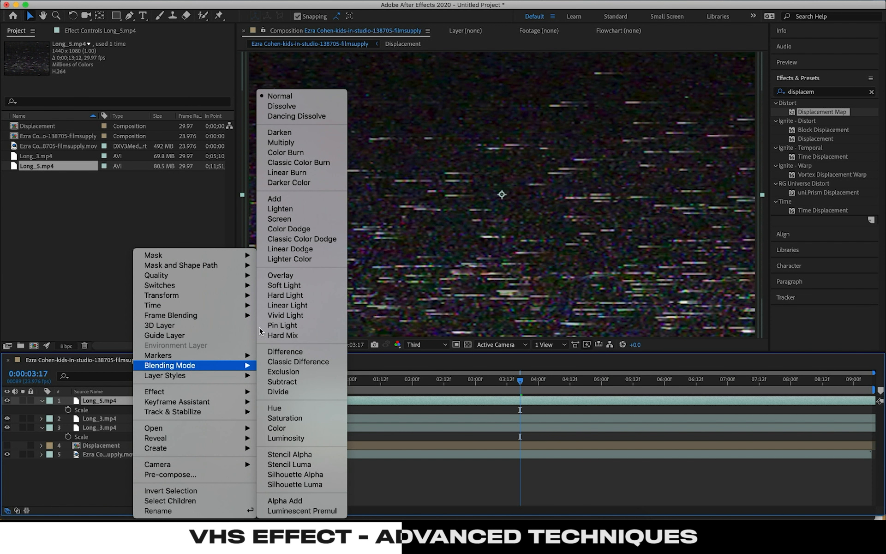
pyautogui.click(314, 229)
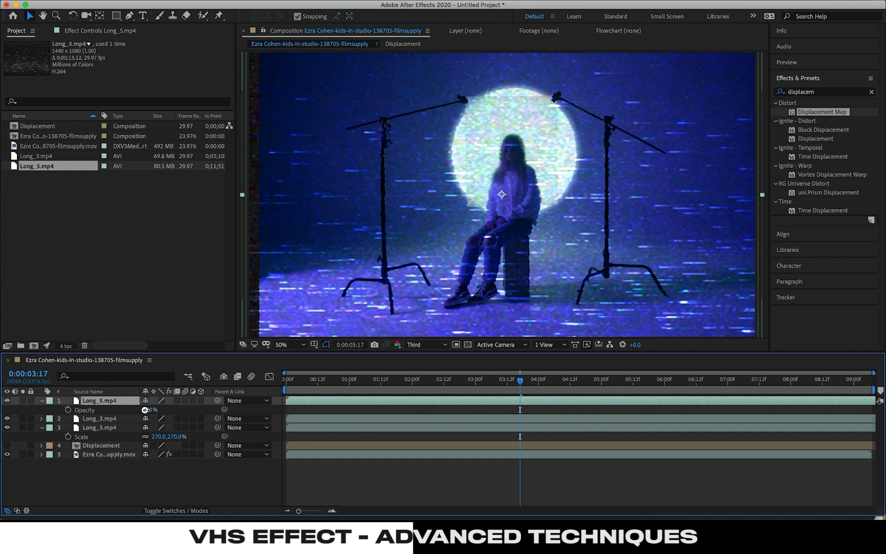
pyautogui.press('t')
pyautogui.moveTo(148, 409); pyautogui.dragTo(109, 407)
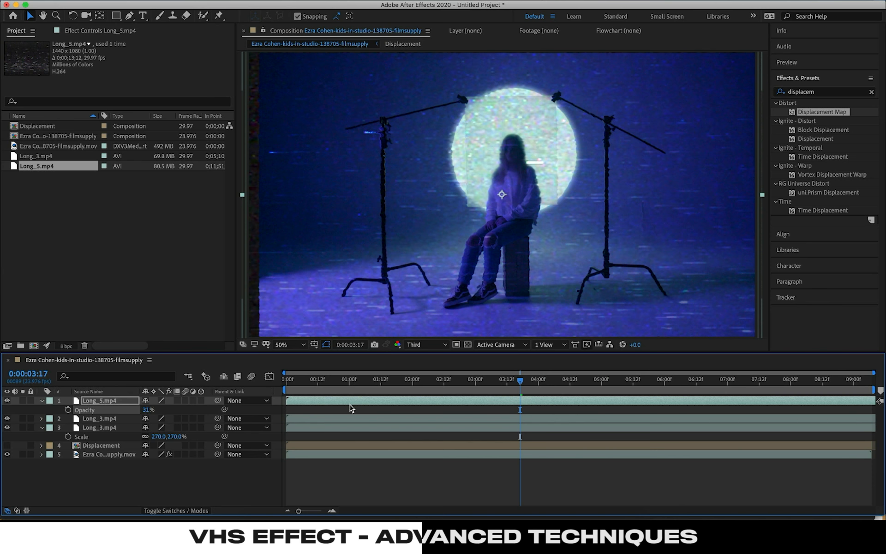
pyautogui.moveTo(347, 387); pyautogui.dragTo(241, 396)
pyautogui.press('space')
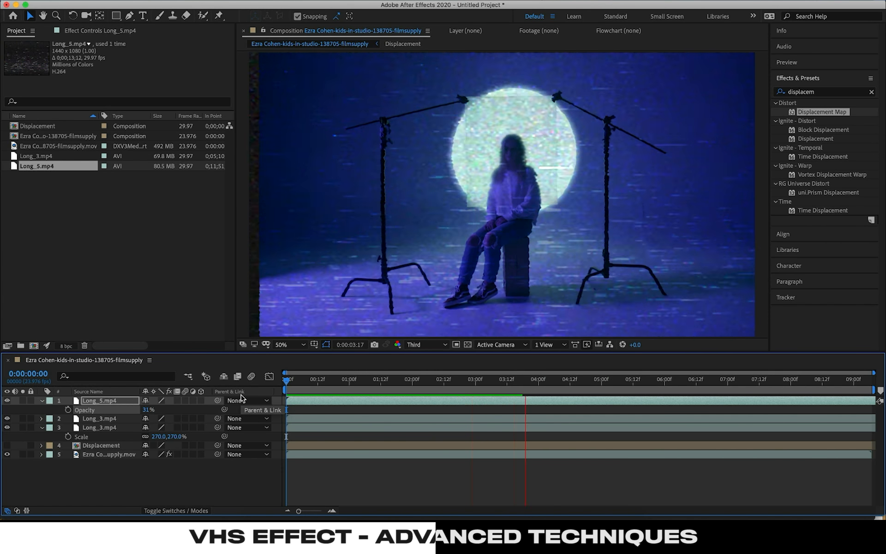
pyautogui.press('space')
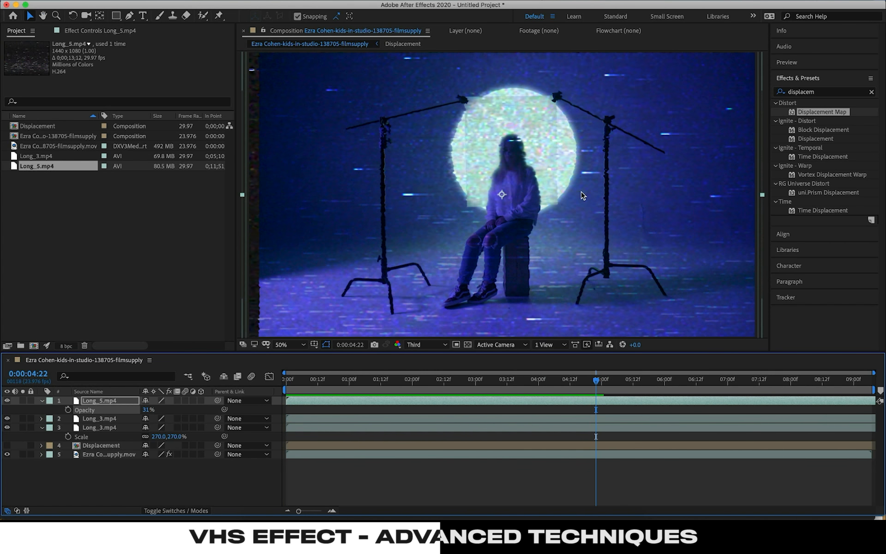
# - Set the Displacement Map's Max Horizontal Displacement on the studio footage layer to 80
pyautogui.click(99, 456)
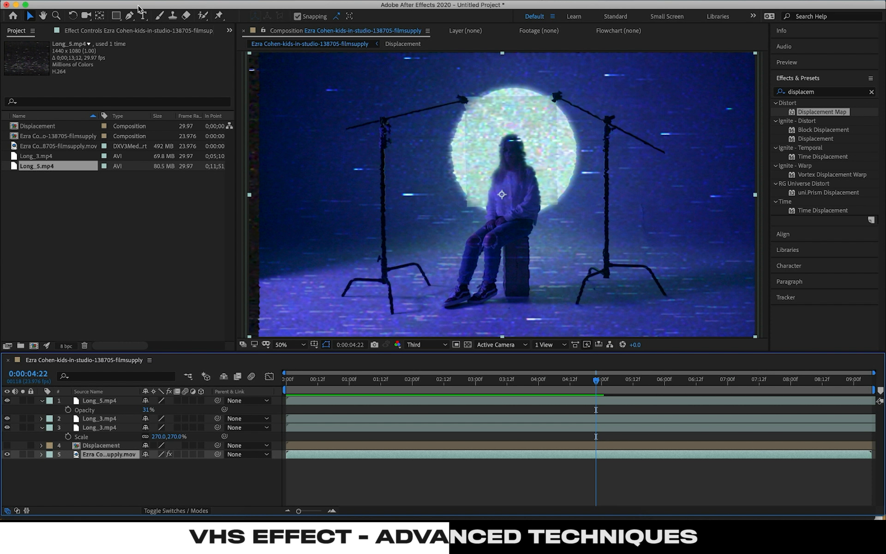
pyautogui.click(129, 31)
pyautogui.moveTo(131, 79)
pyautogui.mouseDown()
pyautogui.moveTo(119, 83)
pyautogui.moveTo(161, 79)
pyautogui.moveTo(146, 82)
pyautogui.mouseUp()
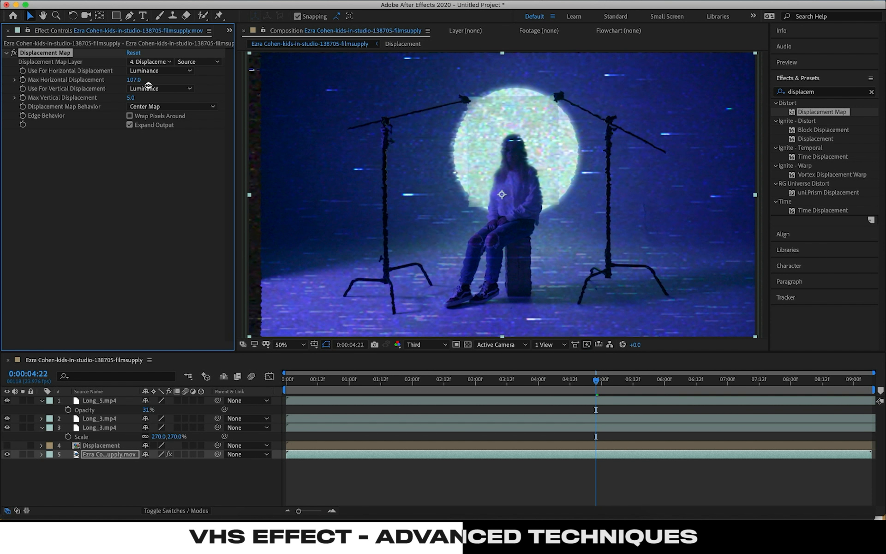
pyautogui.click(134, 80)
pyautogui.write('80')
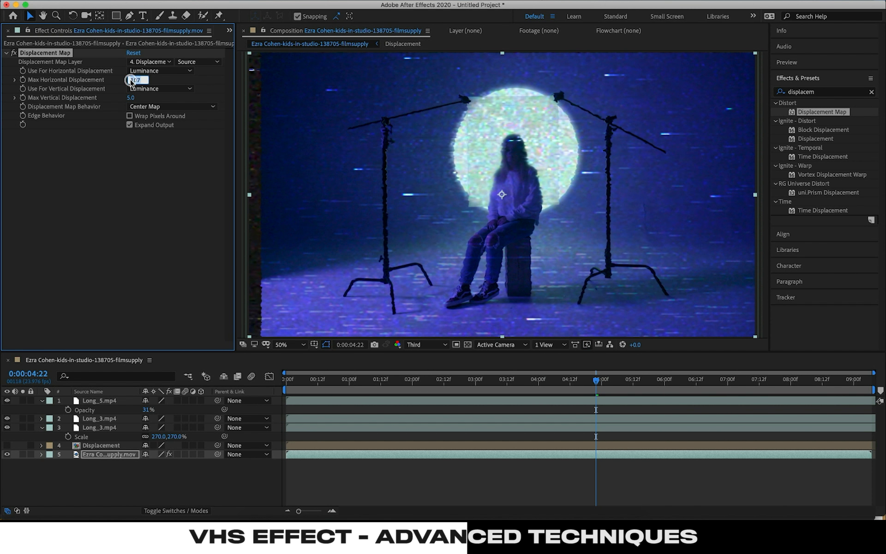
pyautogui.press('Return')
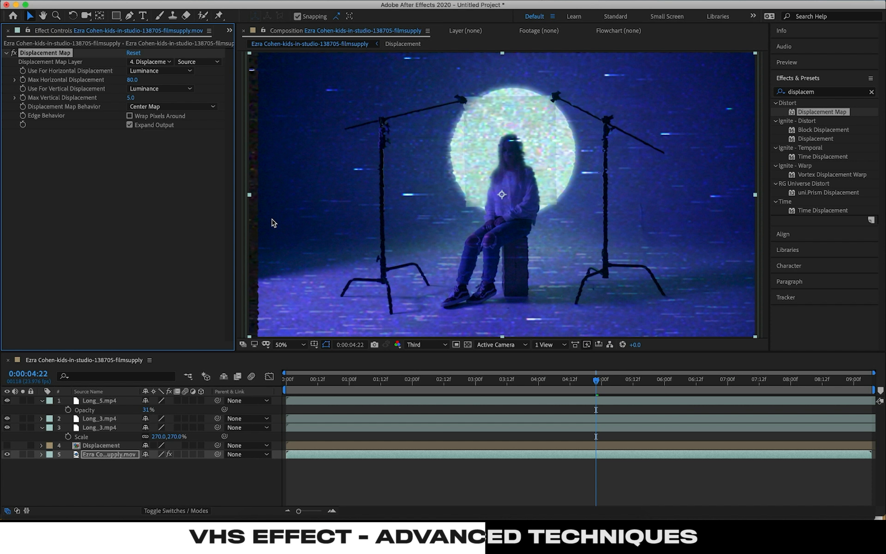
# - Add 16x9to4x3.png from the BONUSES folder in Finder as the uppermost layer and scale it to 205%
pyautogui.press('super+Tab')
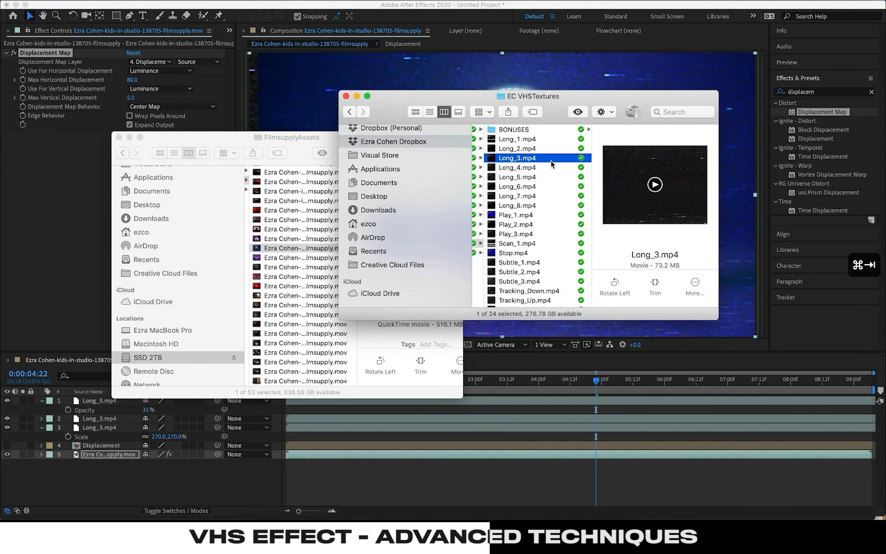
pyautogui.click(536, 130)
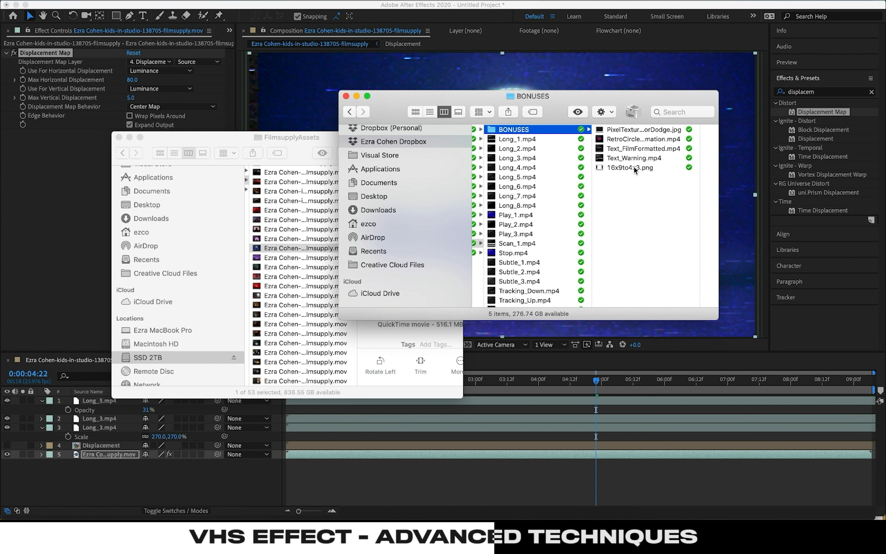
pyautogui.moveTo(632, 167); pyautogui.dragTo(206, 401)
pyautogui.press('s')
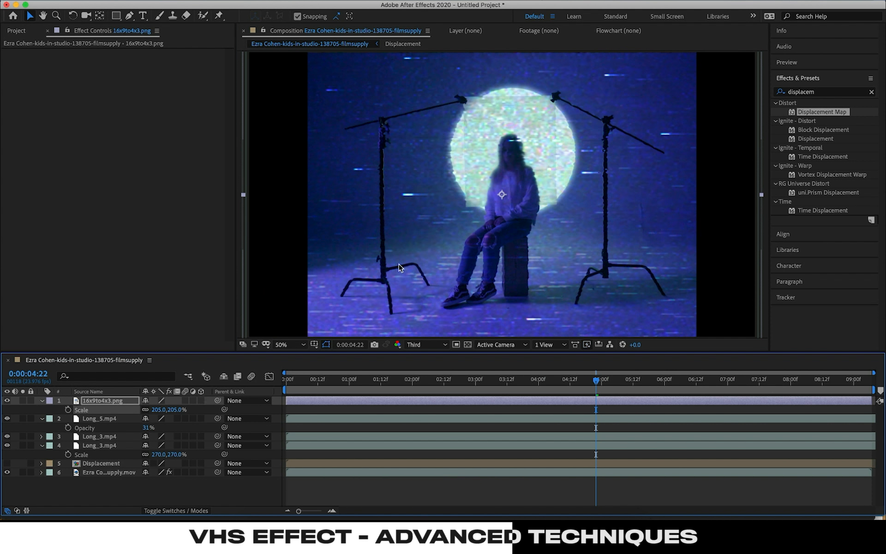
# - Examine the 4:3 framing of the composition alternately at reduced and 50% magnification
pyautogui.press(',')
pyautogui.press(',')
pyautogui.press('.')
pyautogui.press('.')
pyautogui.press(',')
pyautogui.press(',')
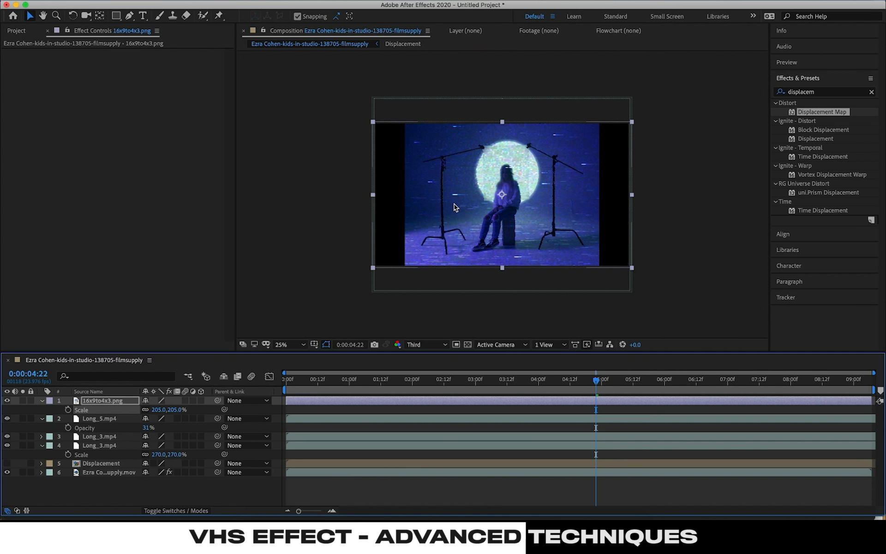
pyautogui.press('.')
pyautogui.press('.')
pyautogui.press(',')
pyautogui.press(',')
pyautogui.press('.')
pyautogui.press('.')
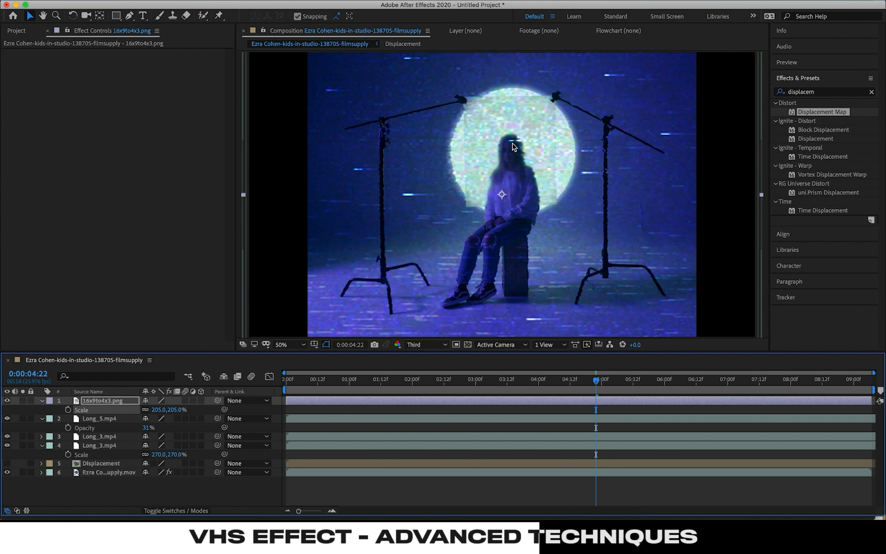
pyautogui.press(',')
pyautogui.press(',')
# - Switch to Finder and preview the Play_2.mp4 and Play_1.mp4 clips in the EC VHSTextures folder
pyautogui.press('super+Tab')
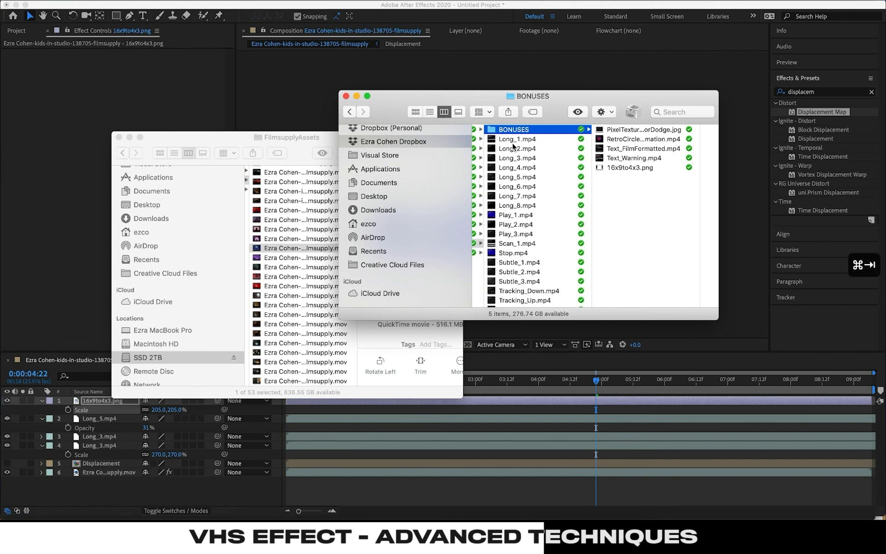
pyautogui.scroll(-1, 517, 257)
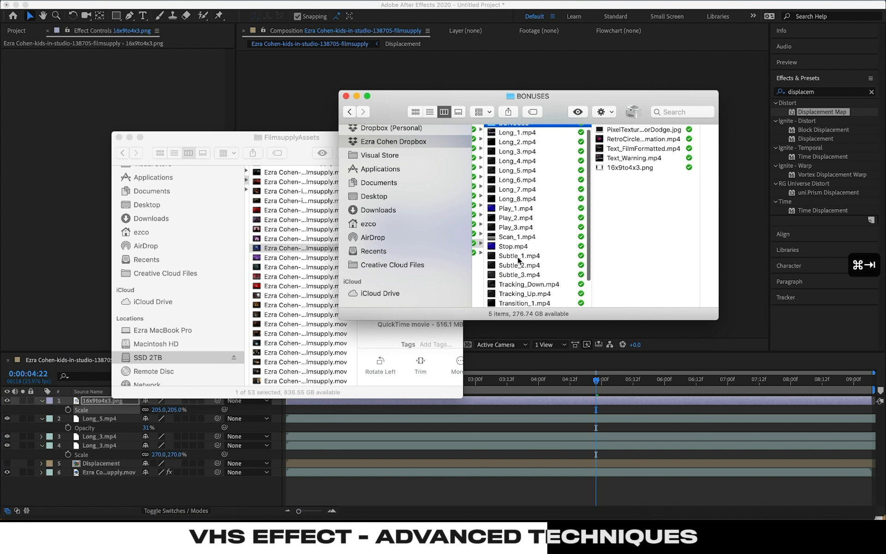
pyautogui.click(516, 218)
pyautogui.press('space')
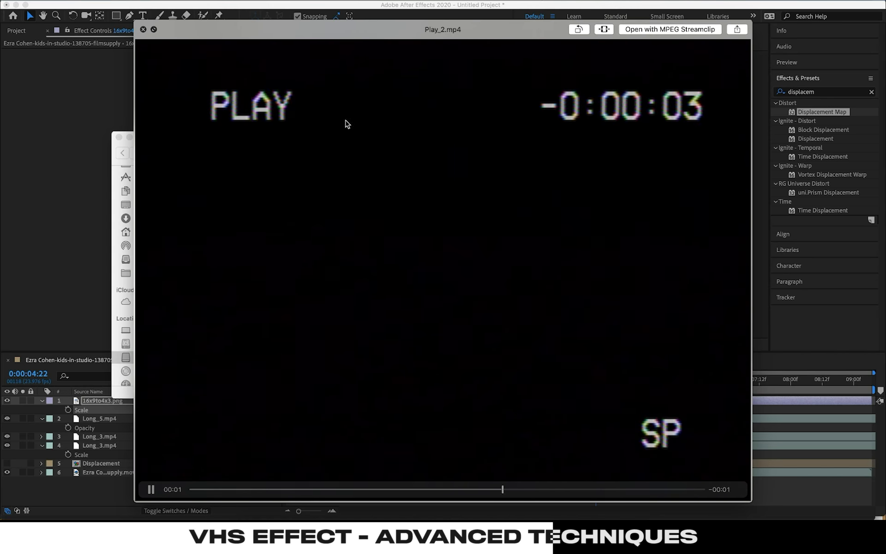
pyautogui.press('space')
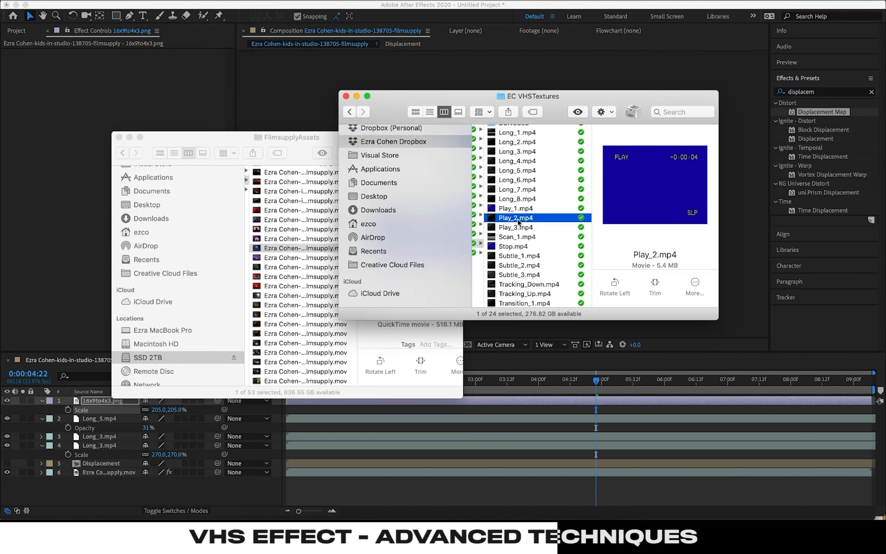
pyautogui.click(518, 210)
pyautogui.press('space')
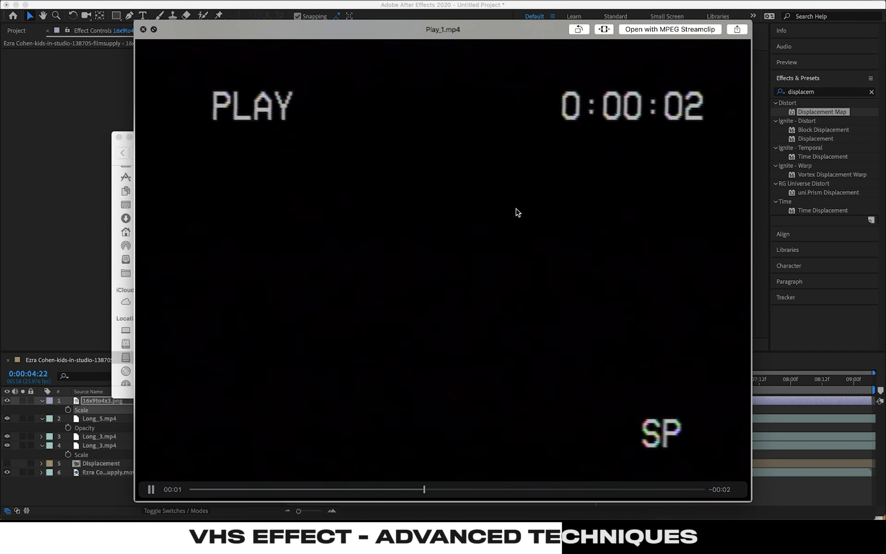
pyautogui.press('space')
# - Add Play_1.mp4 directly below the 16x9to4x3.png layer, preview it from the start, and scale it to 214%
pyautogui.moveTo(517, 211); pyautogui.dragTo(138, 491)
pyautogui.moveTo(111, 402); pyautogui.dragTo(116, 420)
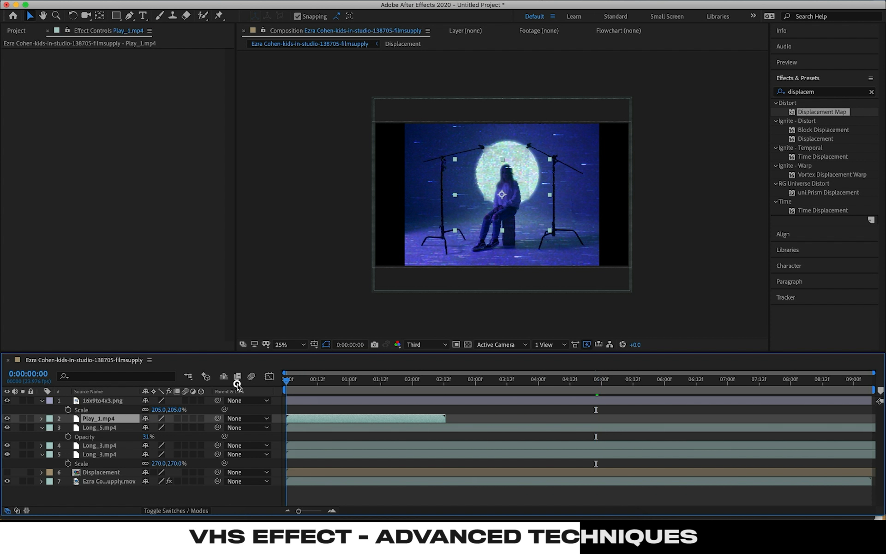
pyautogui.press('Home')
pyautogui.press('space')
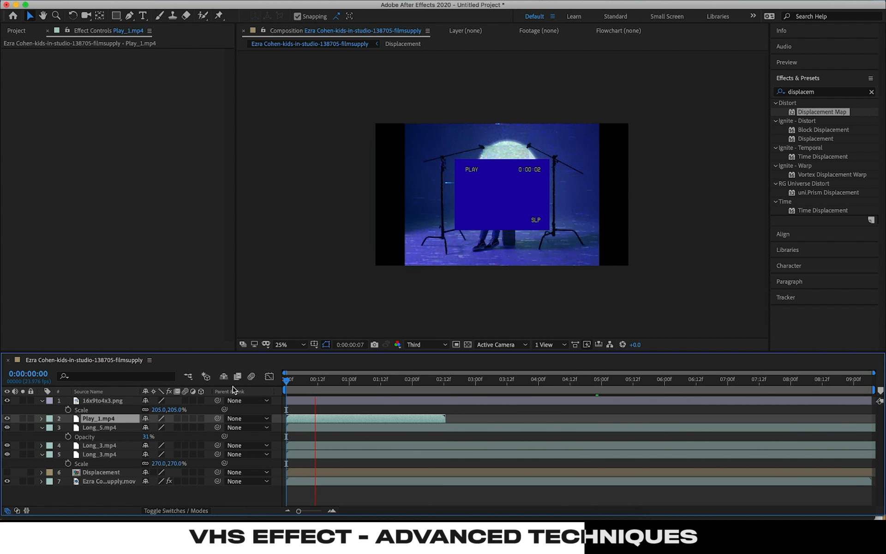
pyautogui.press('space')
pyautogui.press('s')
pyautogui.moveTo(218, 426); pyautogui.dragTo(218, 426)
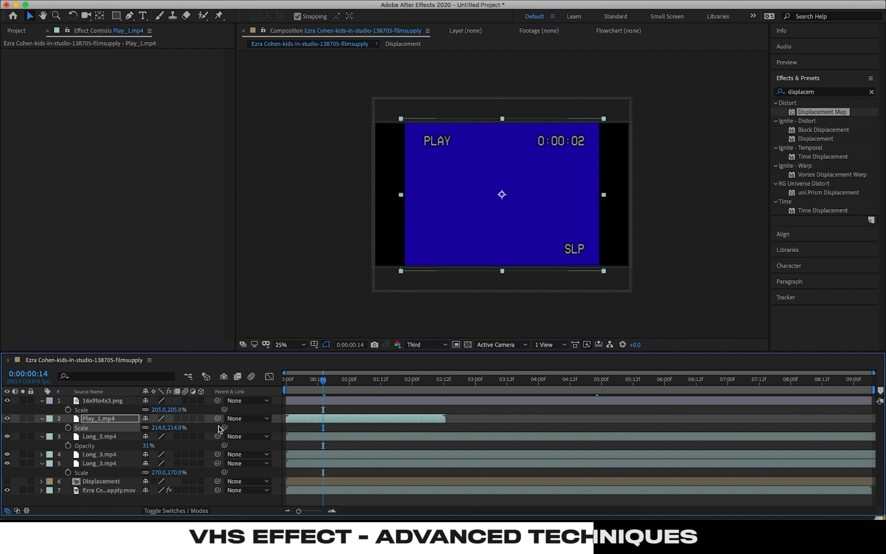
# - Set the blending mode of the Play_1.mp4 layer to Screen
pyautogui.click(116, 420)
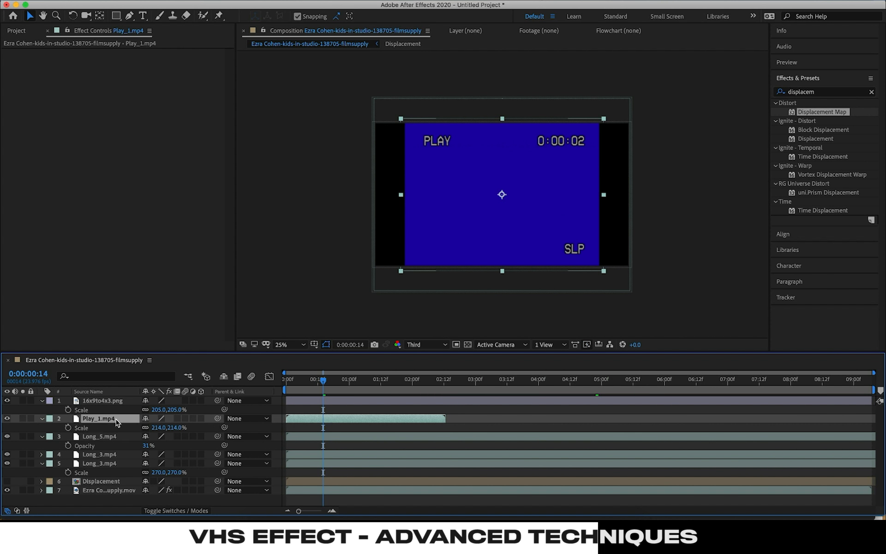
pyautogui.rightClick(116, 421)
pyautogui.moveTo(164, 370)
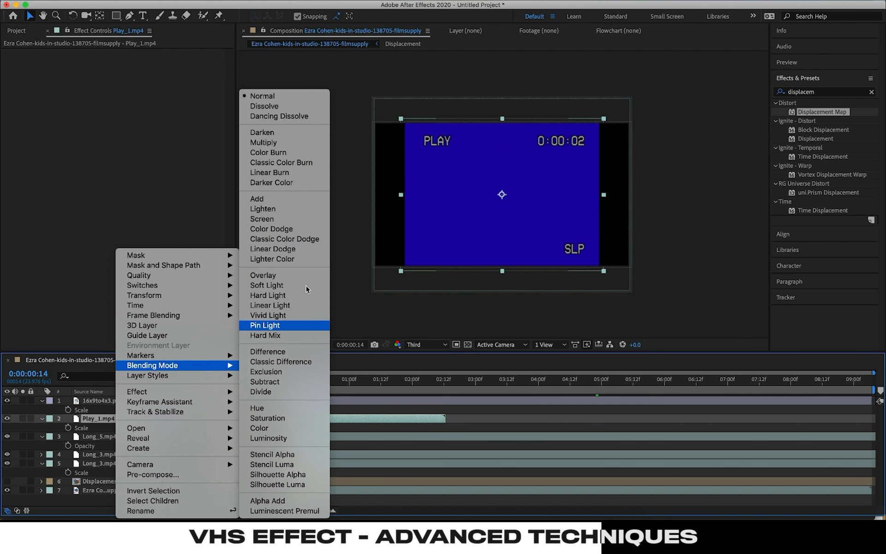
pyautogui.click(292, 219)
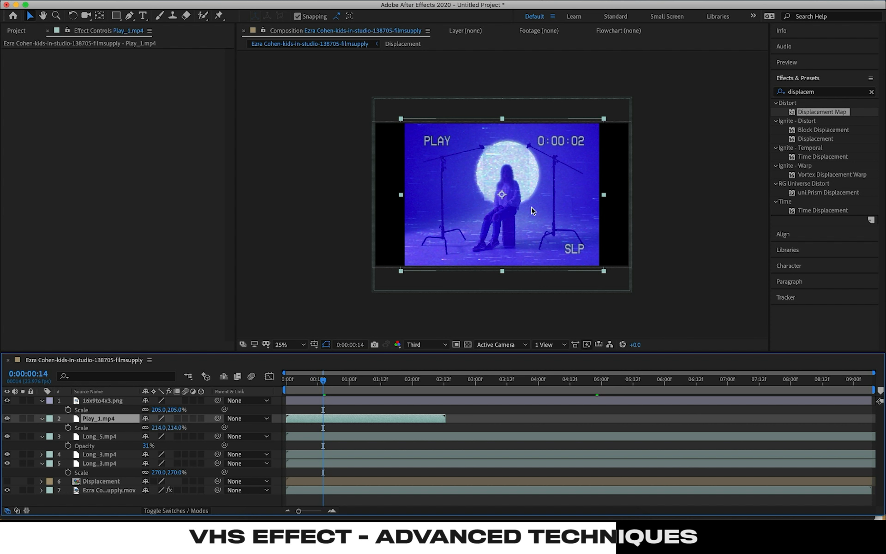
# - Shift the five layers from Long_5.mp4 down to the studio footage so they start at 0:00:01:02, and preview the result
pyautogui.click(379, 439)
pyautogui.keyDown('shift'); pyautogui.click(357, 490); pyautogui.keyUp('shift')
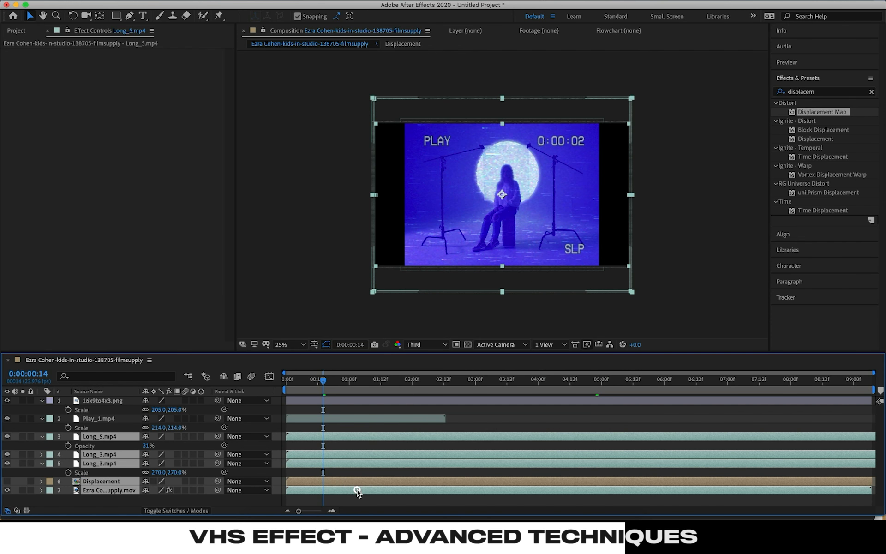
pyautogui.moveTo(352, 386)
pyautogui.mouseDown()
pyautogui.moveTo(368, 383)
pyautogui.moveTo(353, 384)
pyautogui.mouseUp()
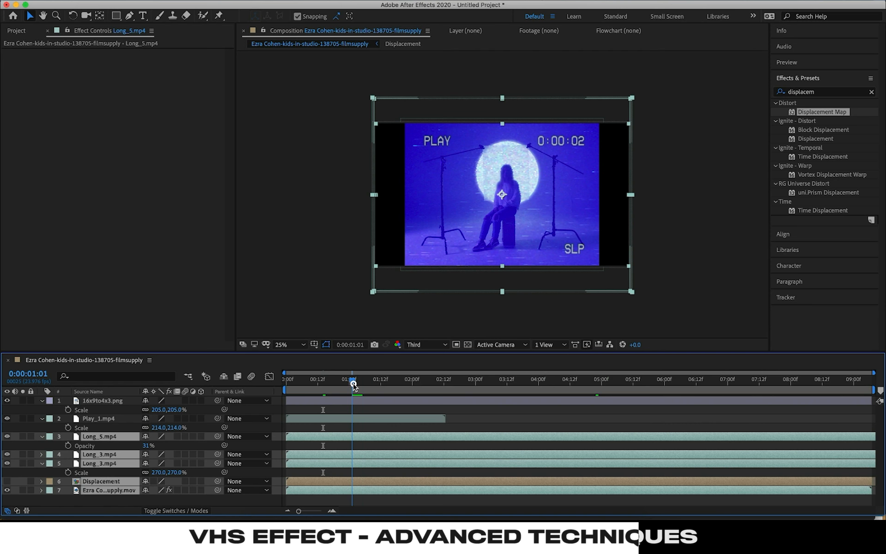
pyautogui.moveTo(353, 384); pyautogui.dragTo(355, 384)
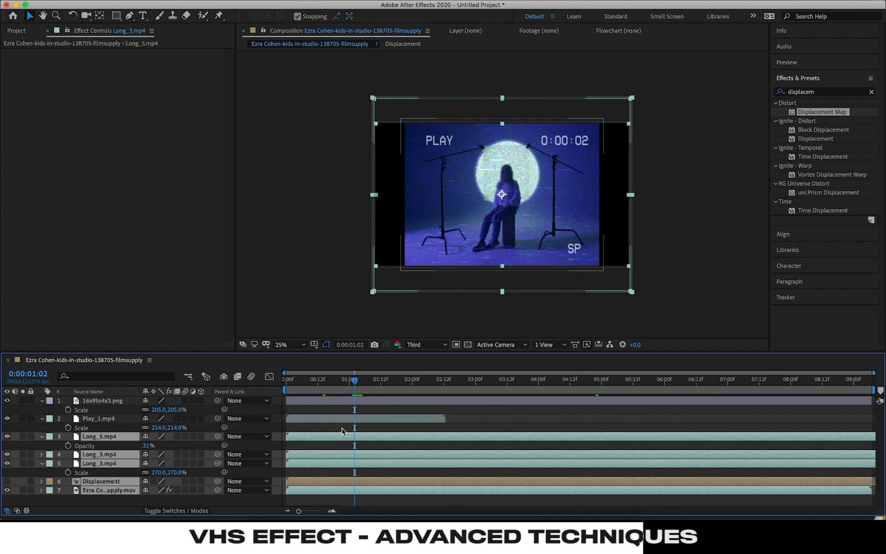
pyautogui.moveTo(342, 438); pyautogui.dragTo(407, 444)
pyautogui.moveTo(365, 383); pyautogui.dragTo(215, 400)
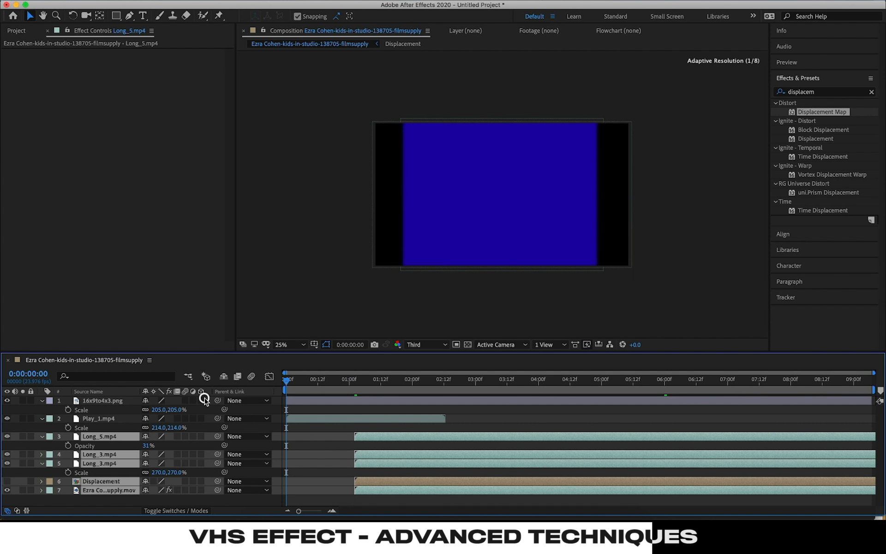
pyautogui.press('space')
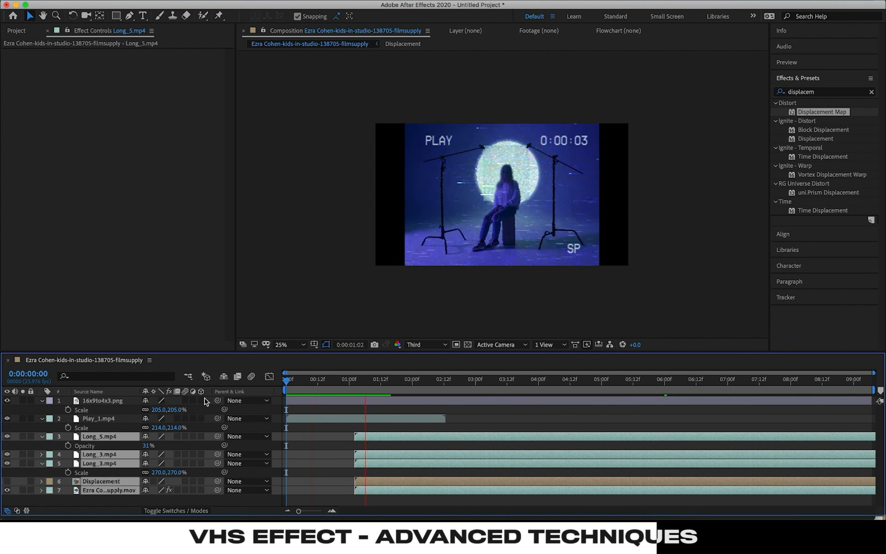
pyautogui.press('space')
pyautogui.moveTo(348, 380); pyautogui.dragTo(314, 380)
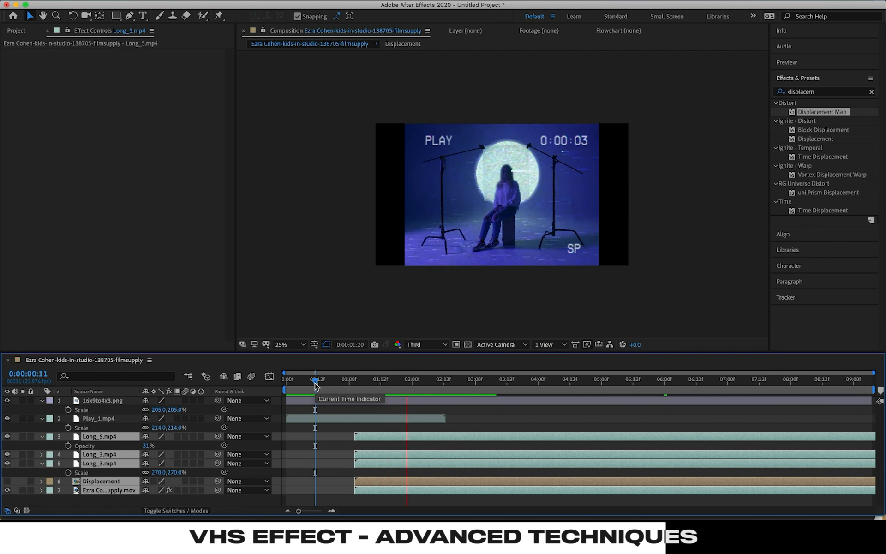
pyautogui.press('space')
# - Switch to Finder and preview the Transition_1.mp4, Transition_2.mp4 and Transition_3.mp4 clips in the EC VHSTextures folder
pyautogui.press('super+Tab')
pyautogui.scroll(-2, 547, 279)
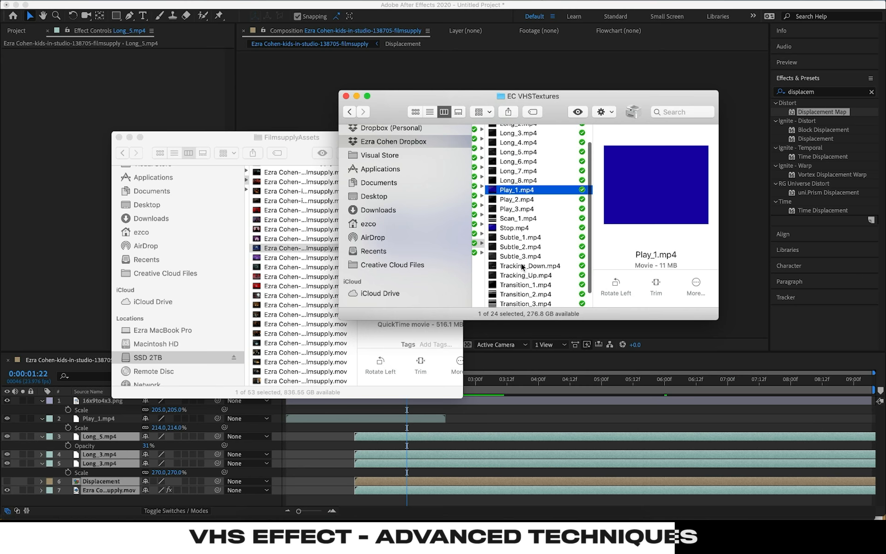
pyautogui.scroll(-1, 512, 277)
pyautogui.click(509, 283)
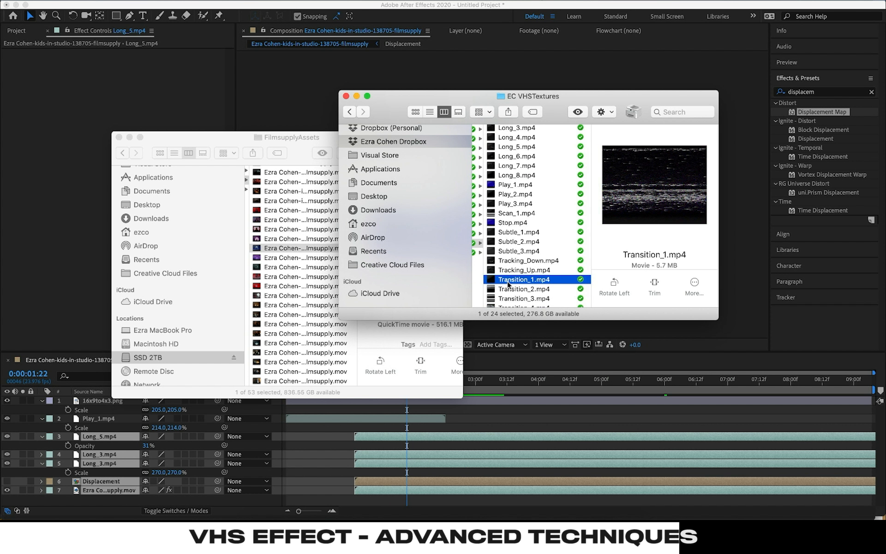
pyautogui.press('space')
pyautogui.press('Down')
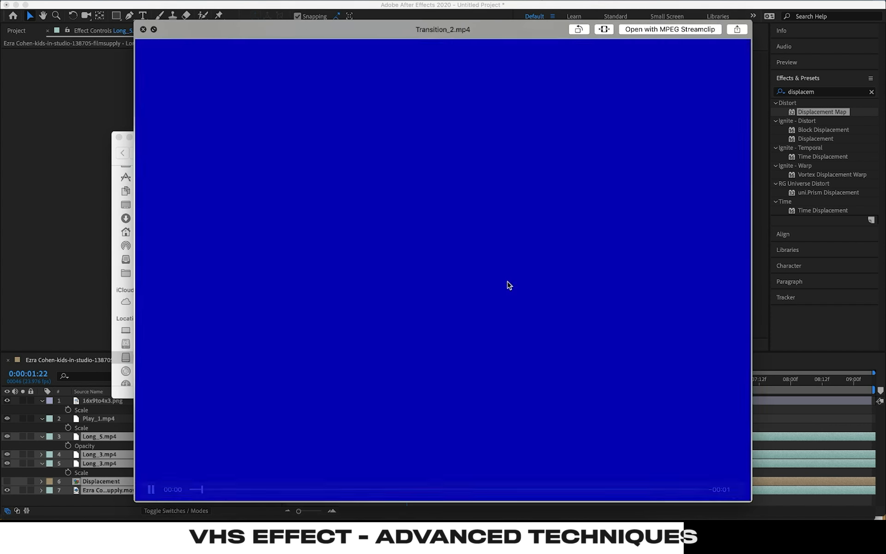
pyautogui.press('space')
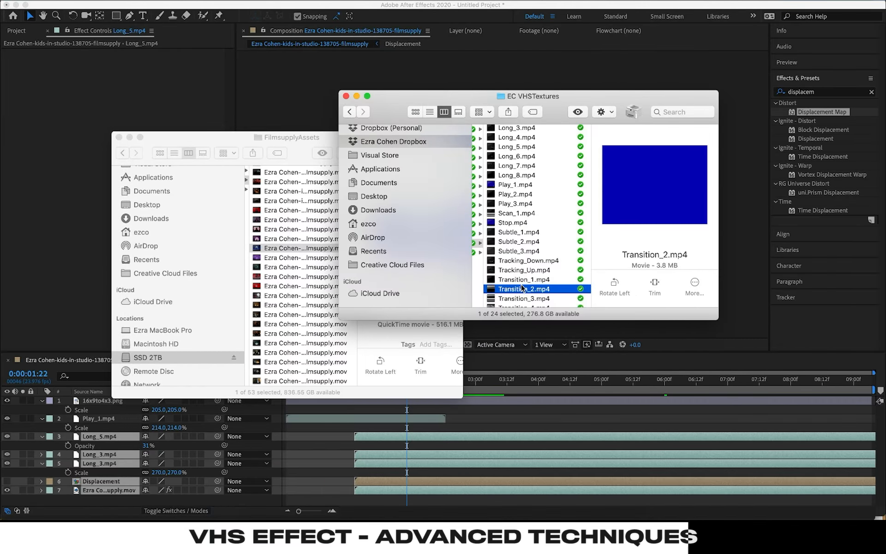
pyautogui.press('Down')
pyautogui.press('space')
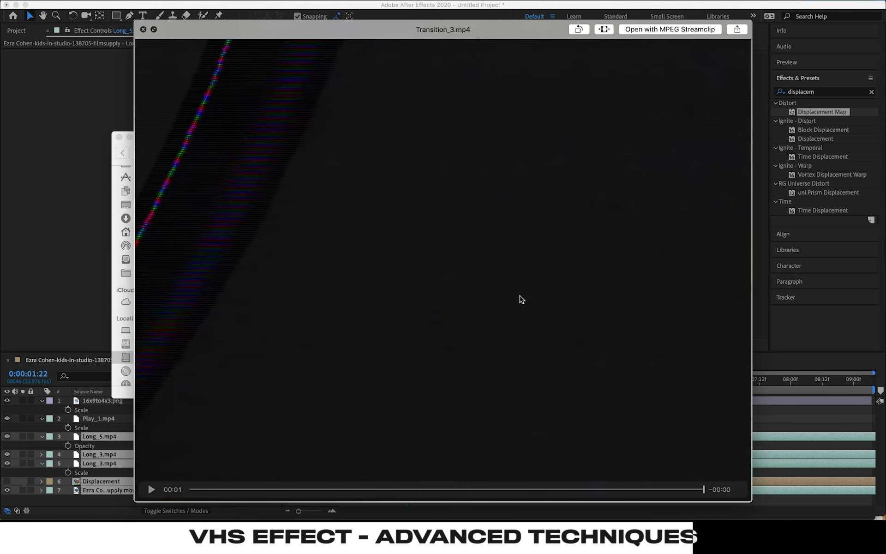
pyautogui.press('space')
# - Add Transition_2.mp4 directly above the Play_1.mp4 layer, place it around 0:00:01:22 on the timeline, and scale it to 212%
pyautogui.press('Up')
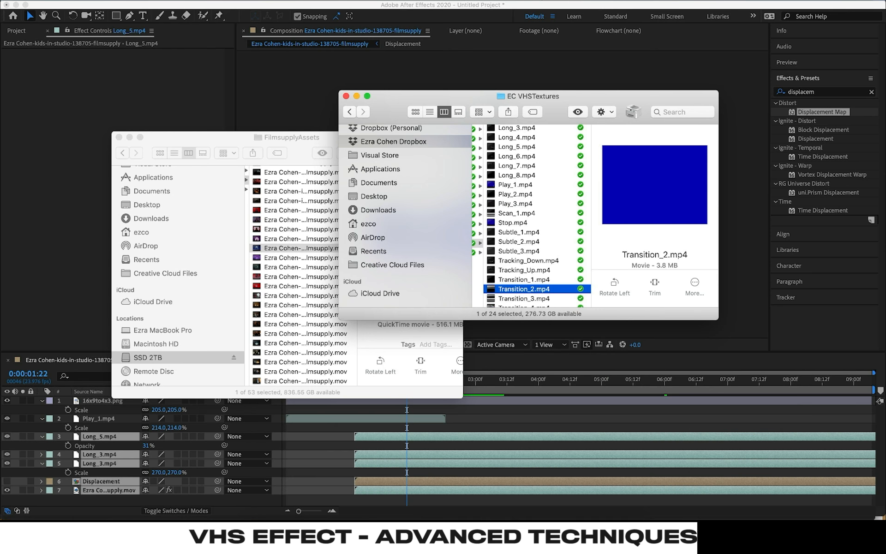
pyautogui.moveTo(524, 289); pyautogui.dragTo(106, 416)
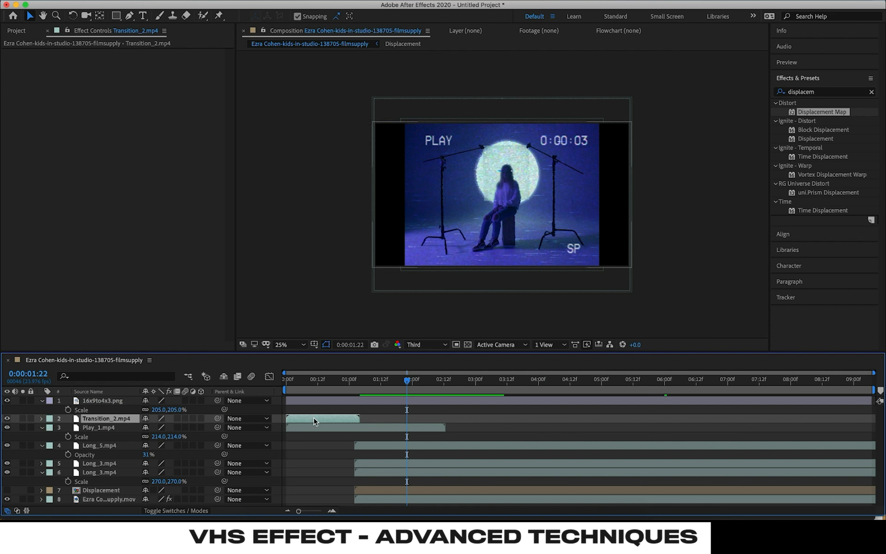
pyautogui.moveTo(314, 421); pyautogui.dragTo(407, 421)
pyautogui.press('s')
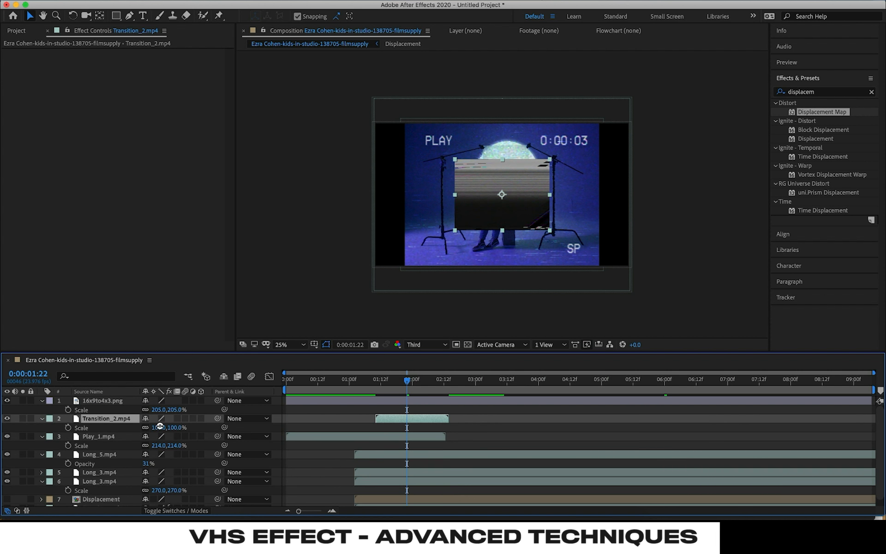
pyautogui.moveTo(160, 425); pyautogui.dragTo(216, 425)
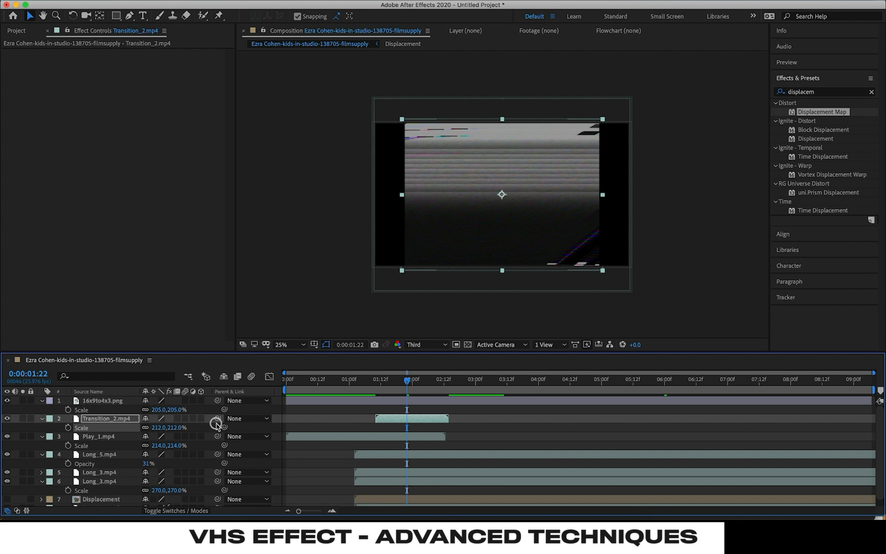
# - Try the Lighten blending mode on the Transition_2.mp4 layer
pyautogui.rightClick(127, 421)
pyautogui.moveTo(201, 369)
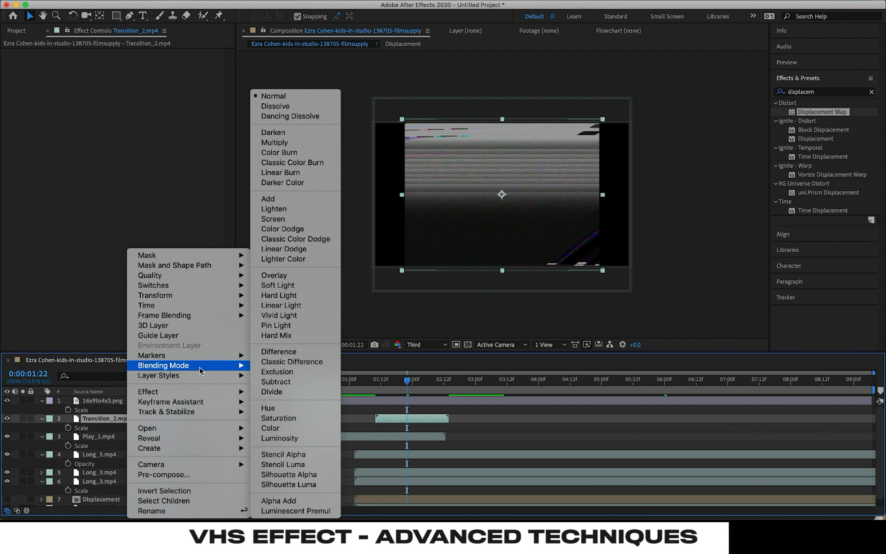
pyautogui.click(291, 211)
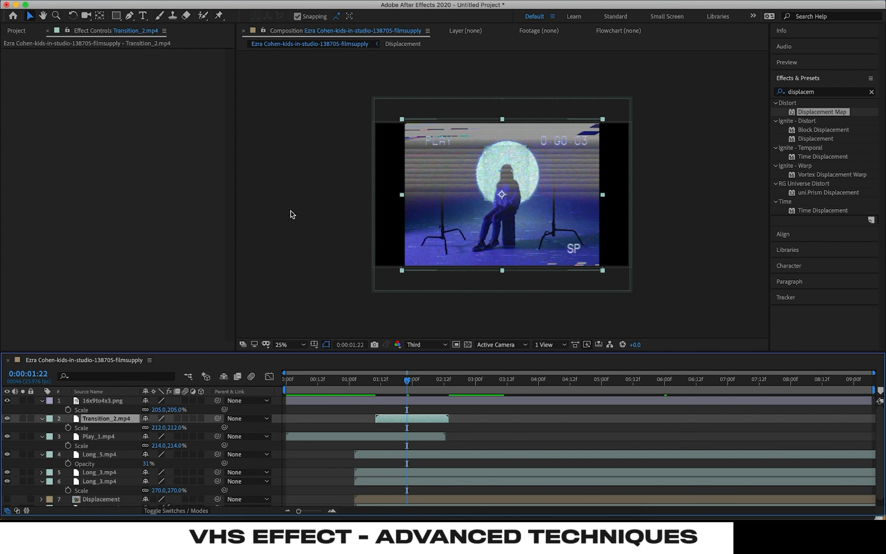
# - Set the Transition_2.mp4 layer's blending mode to Screen and preview the composition from the start
pyautogui.rightClick(119, 420)
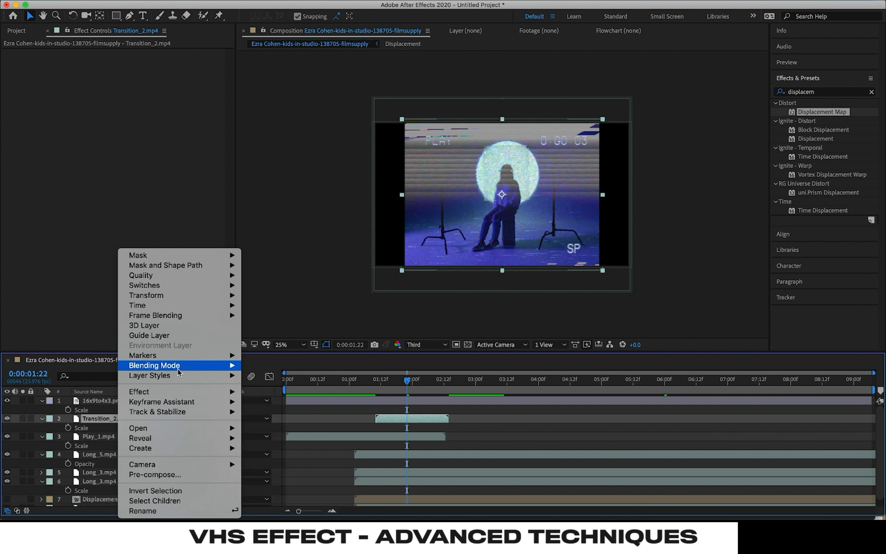
pyautogui.moveTo(203, 365)
pyautogui.click(283, 220)
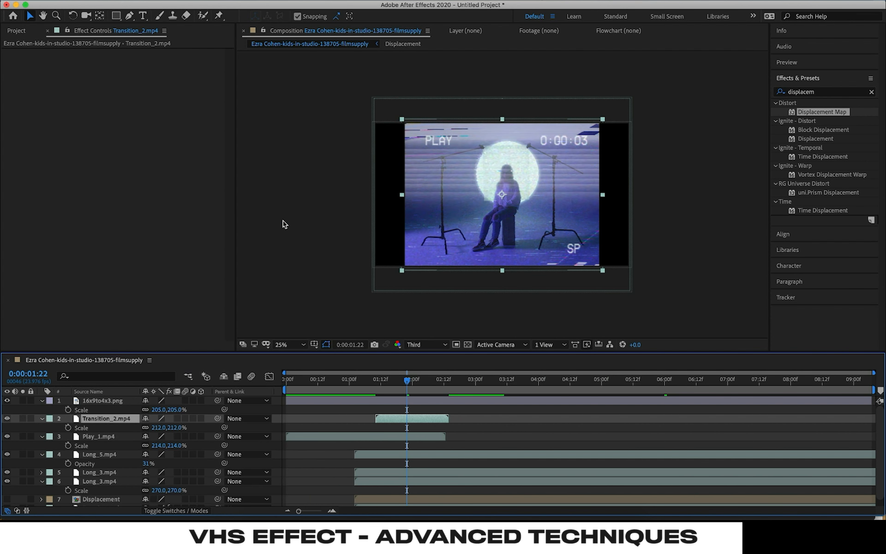
pyautogui.press('Home')
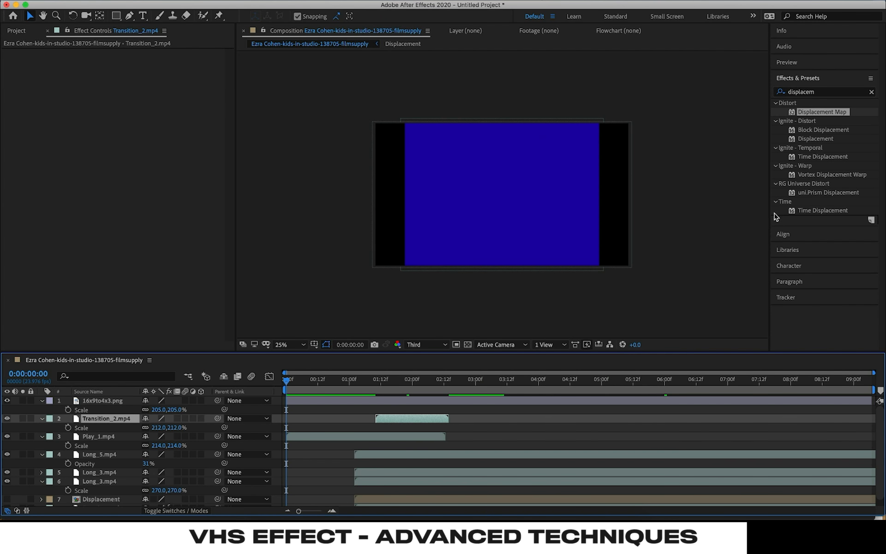
pyautogui.scroll(2, 634, 242)
pyautogui.press('space')
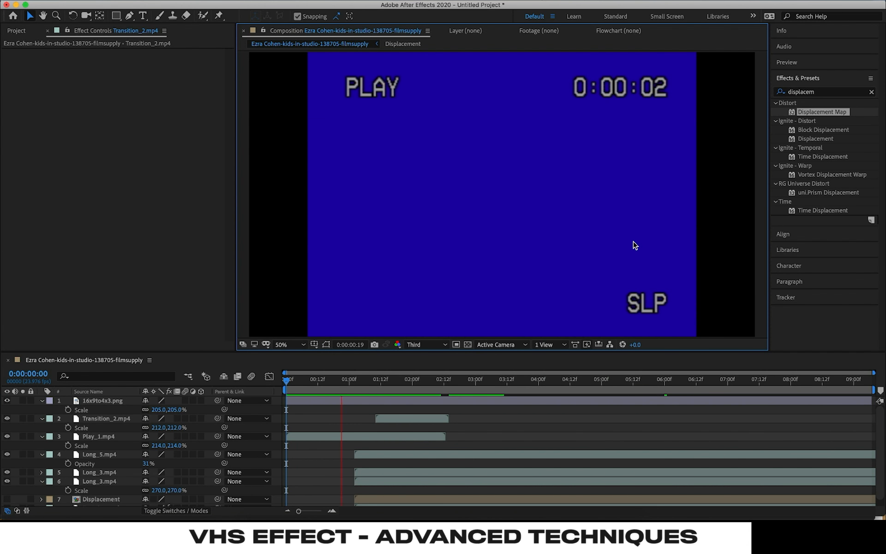
pyautogui.press('space')
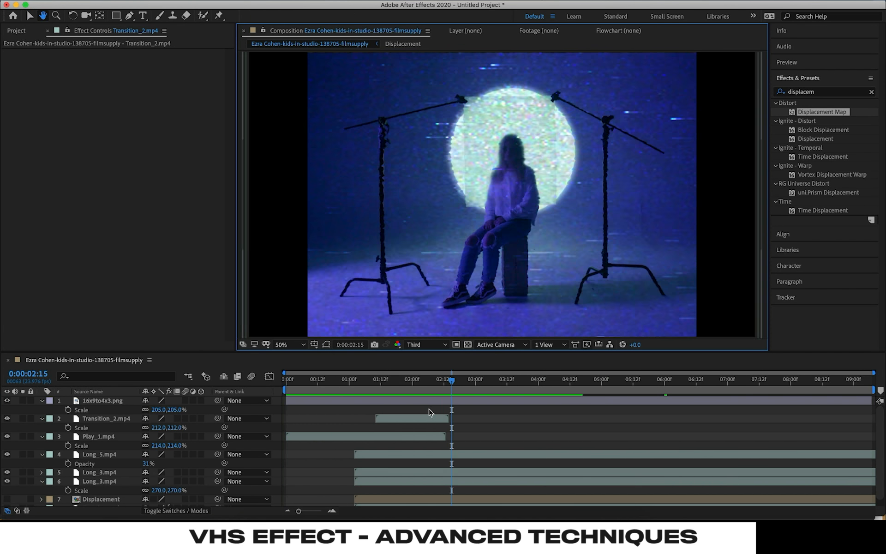
# - Move the Transition_2.mp4 layer earlier so it starts shortly before the studio footage, and preview the composition from the start
pyautogui.moveTo(427, 419); pyautogui.dragTo(391, 419)
pyautogui.moveTo(356, 382); pyautogui.dragTo(220, 425)
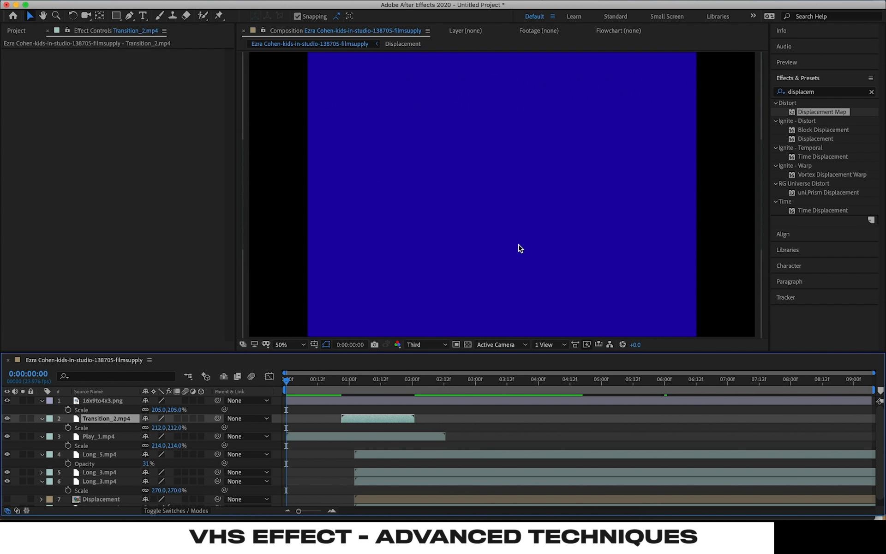
pyautogui.press('space')
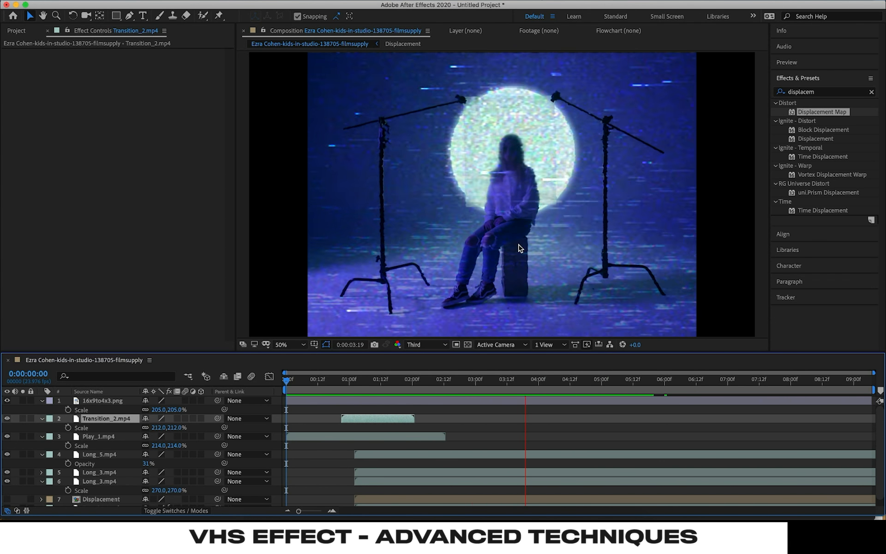
pyautogui.press('space')
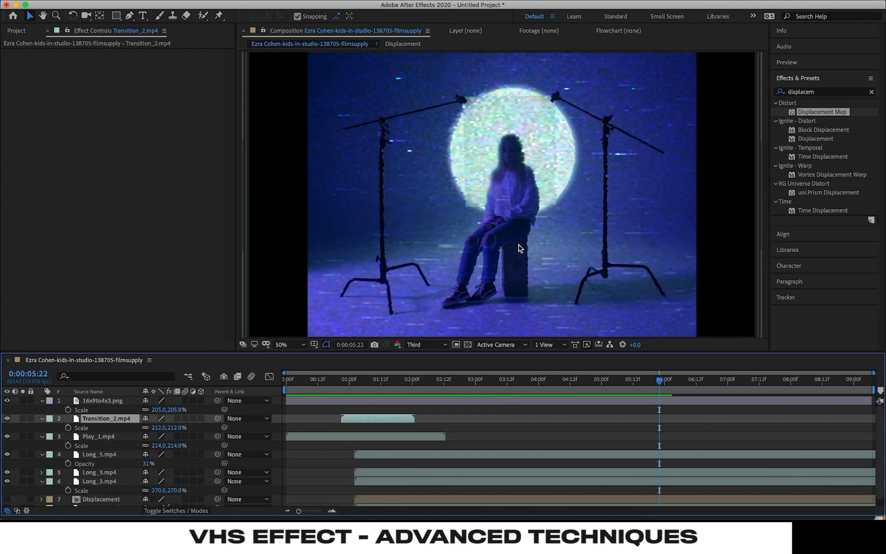
# - With the current time at 0:00:01:12, switch to Finder and browse the FilmsupplyAssets folder for another footage clip
pyautogui.click(381, 380)
pyautogui.scroll(-1, 362, 451)
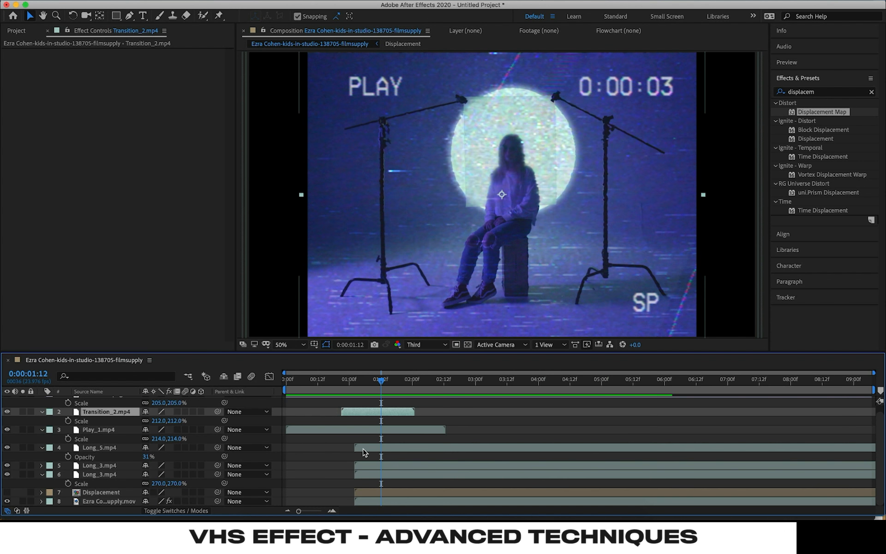
pyautogui.press('super+Tab')
pyautogui.click(270, 287)
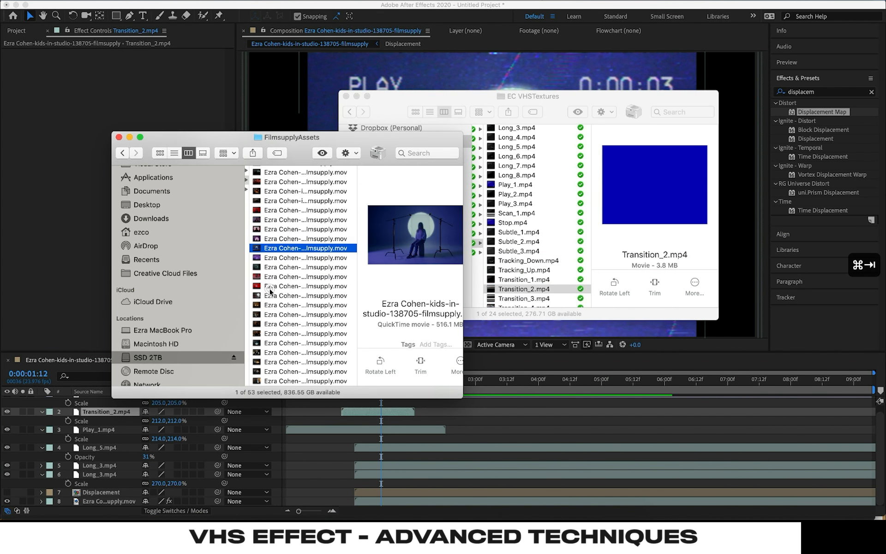
pyautogui.click(278, 286)
pyautogui.scroll(8, 281, 248)
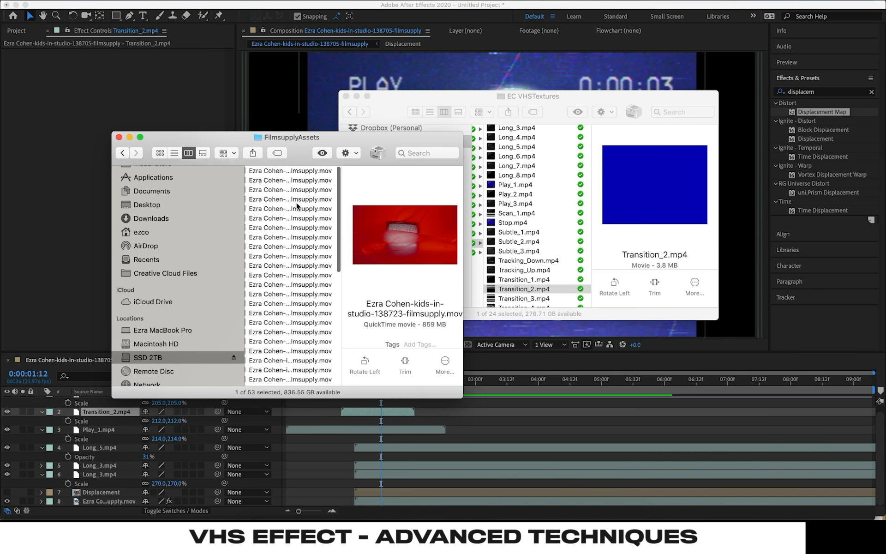
pyautogui.click(297, 201)
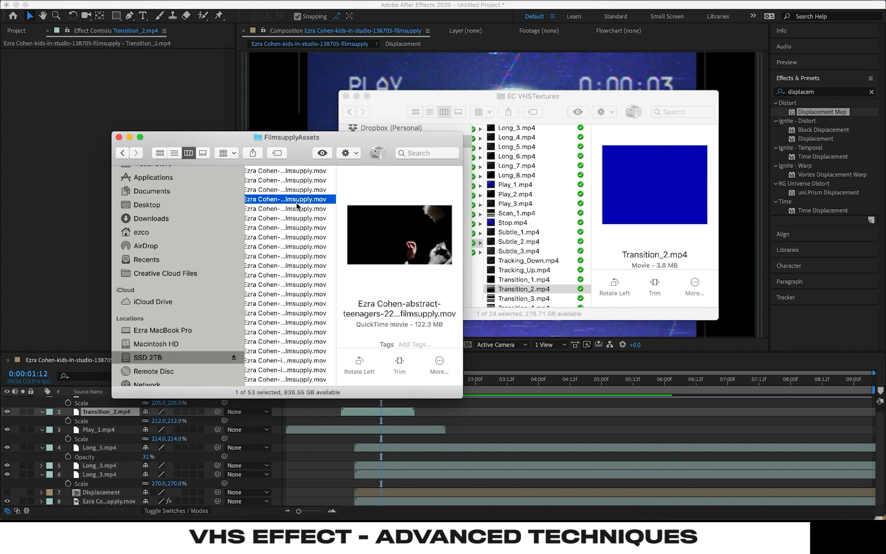
pyautogui.press('Down')
pyautogui.press('Down')
pyautogui.press('Down')
pyautogui.press('Down')
pyautogui.press('Down')
pyautogui.press('Down')
pyautogui.press('Down')
pyautogui.press('Down')
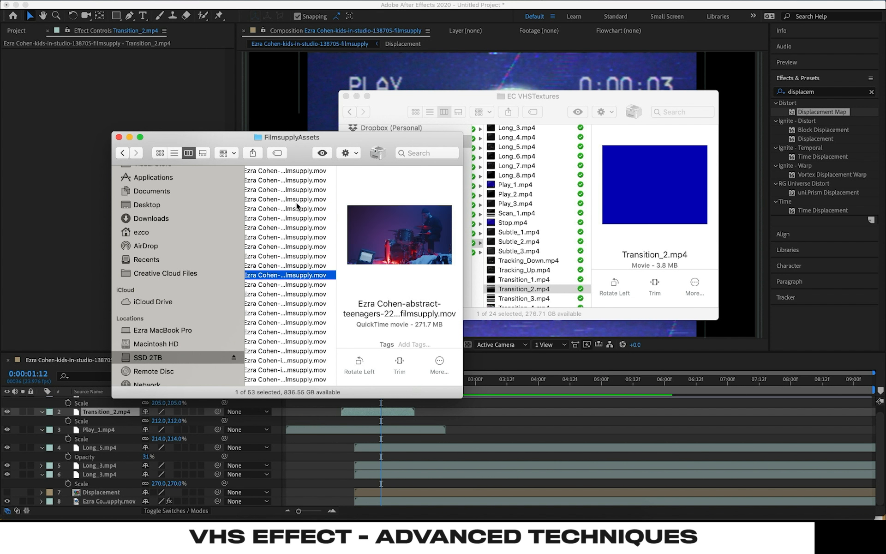
# - Add the band-performing-in-arena-111349 clip from FilmsupplyAssets as a layer between the Displacement layer and the studio footage
pyautogui.press('Down')
pyautogui.press('Down')
pyautogui.press('Down')
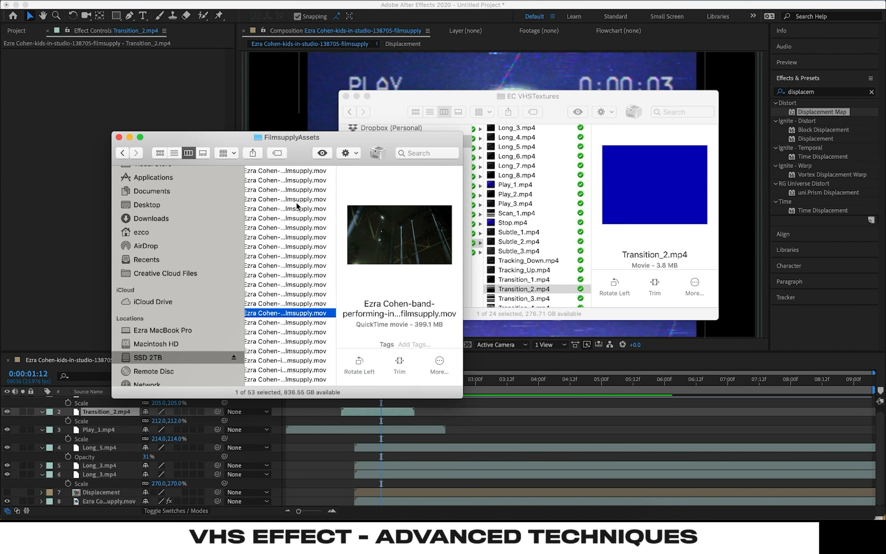
pyautogui.moveTo(266, 311); pyautogui.dragTo(116, 462)
pyautogui.moveTo(107, 400); pyautogui.dragTo(106, 498)
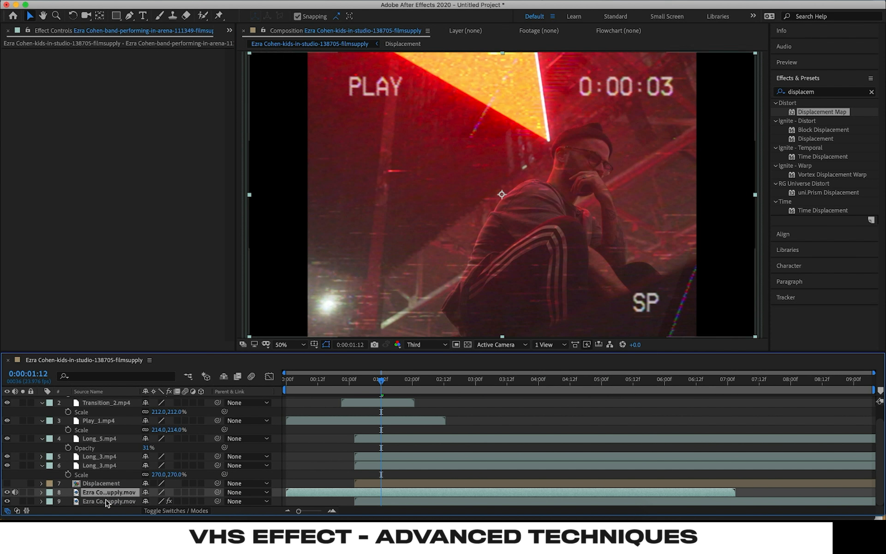
# - Copy the Displacement Map effect from the studio footage layer onto the band-performing-in-arena clip layer
pyautogui.click(106, 501)
pyautogui.click(54, 54)
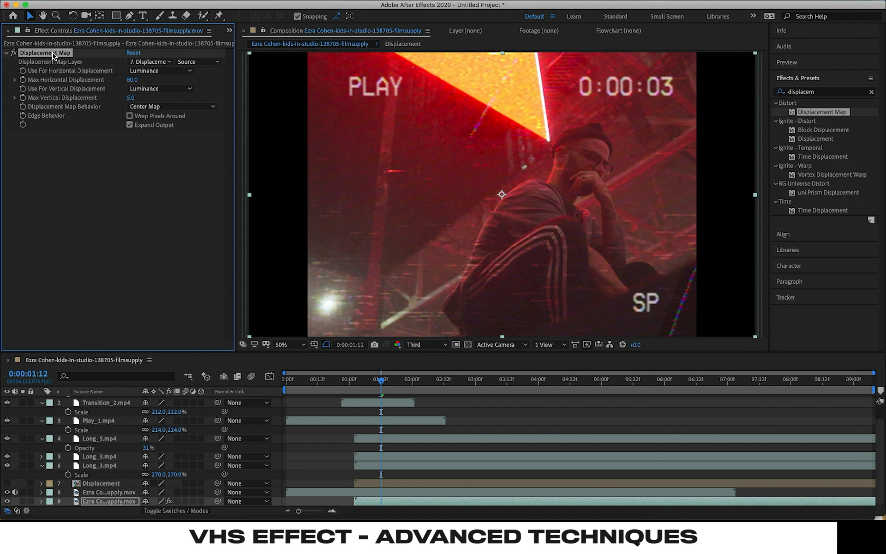
pyautogui.press('super+c')
pyautogui.click(110, 492)
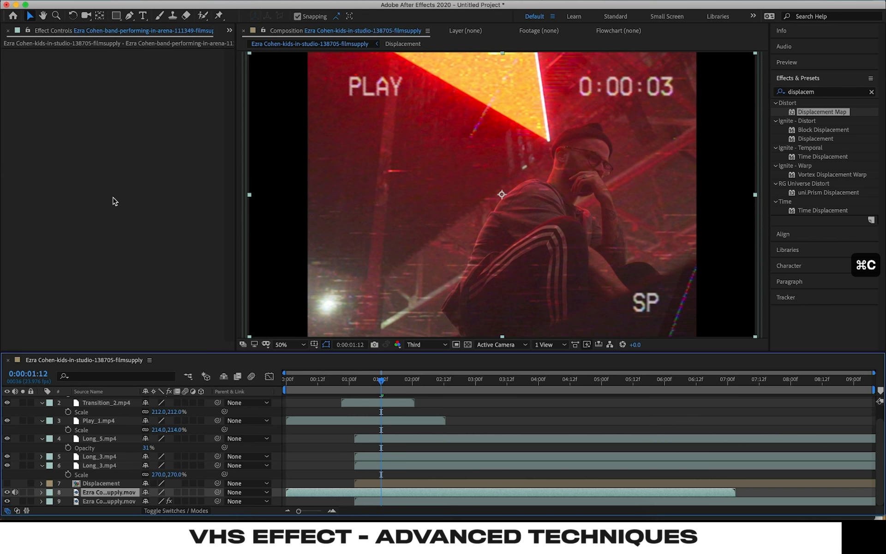
pyautogui.press('super+v')
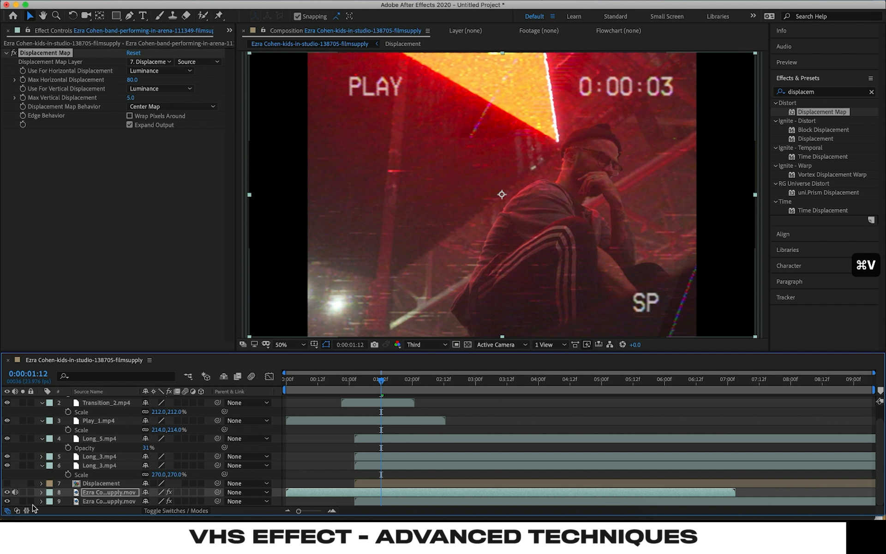
# - Hide the studio footage layer and preview the band clip with the VHS look from 0:00:01:12
pyautogui.click(7, 501)
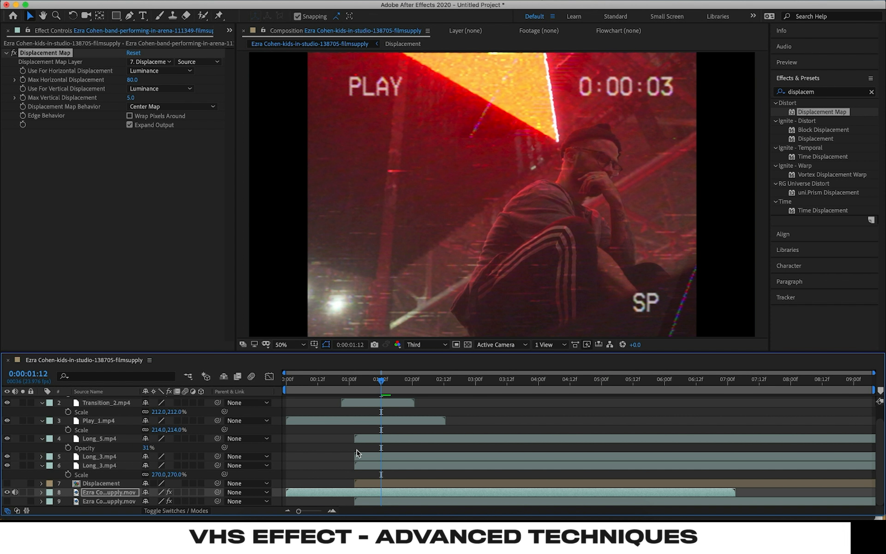
pyautogui.press('space')
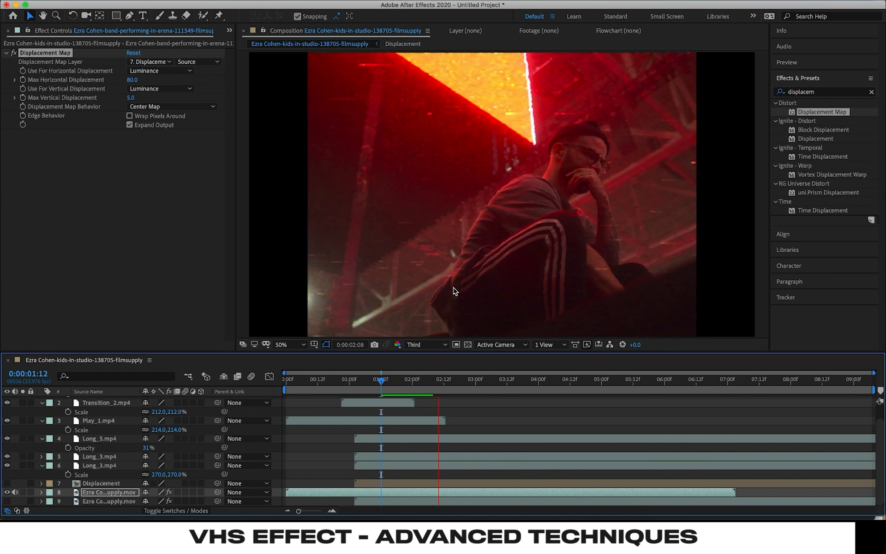
pyautogui.press('space')
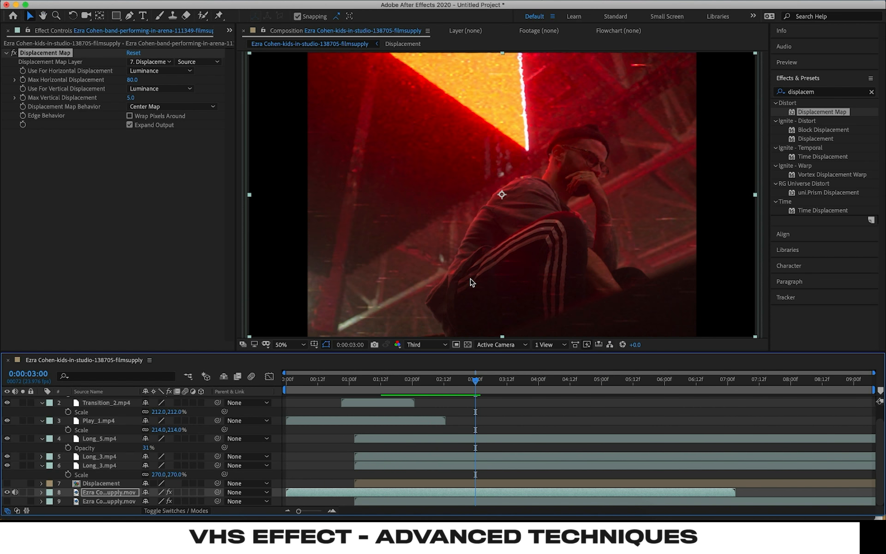
# - Delete the band-performing-in-arena clip layer and make the studio footage layer visible again
pyautogui.press('Delete')
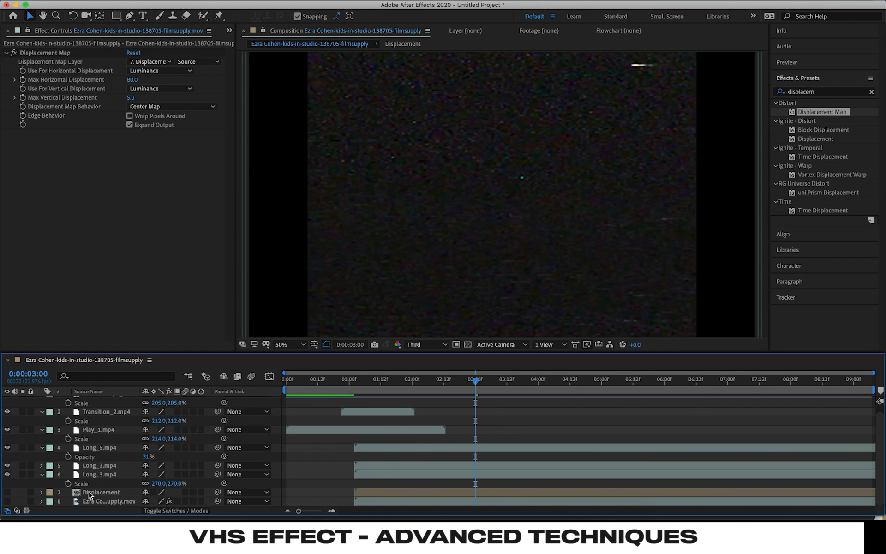
pyautogui.click(7, 502)
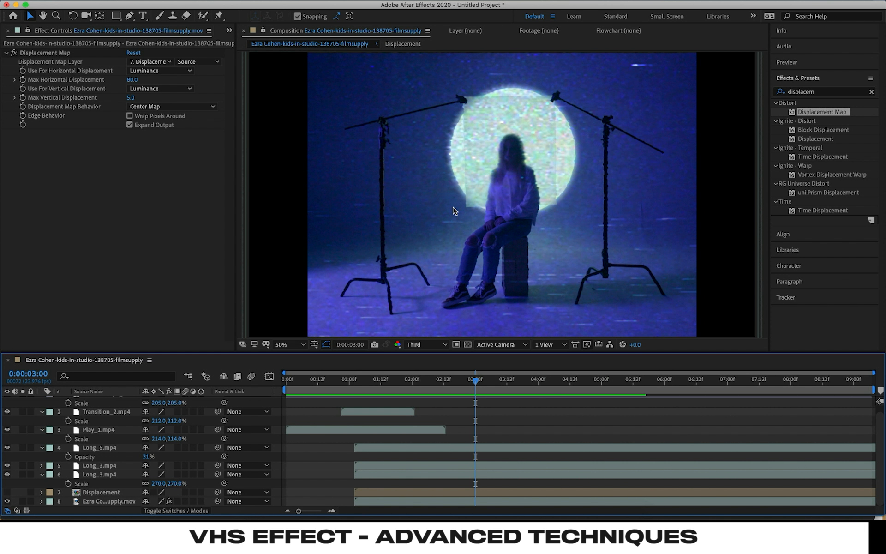
# - With the current time at 0:00:01:14, add a text layer reading "PRO VHS" over the middle of the frame
pyautogui.moveTo(397, 387)
pyautogui.mouseDown()
pyautogui.moveTo(327, 387)
pyautogui.moveTo(386, 386)
pyautogui.mouseUp()
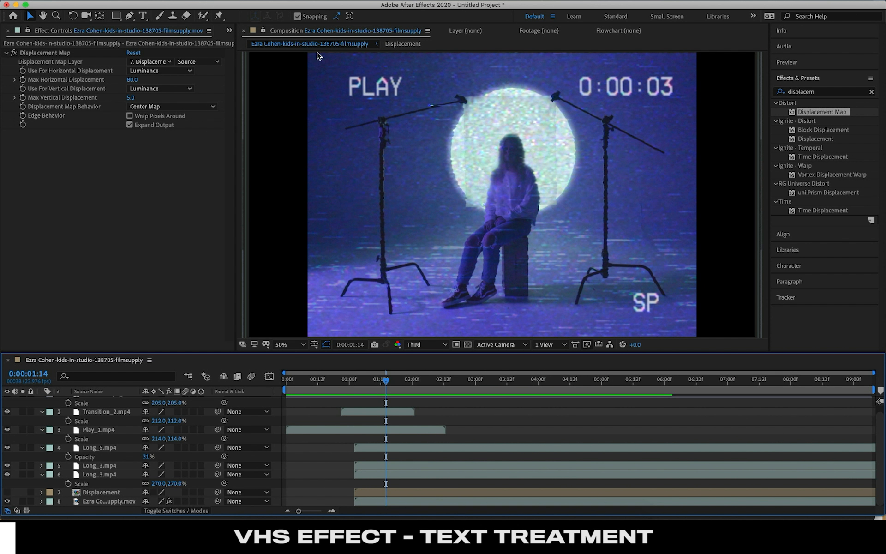
pyautogui.click(143, 16)
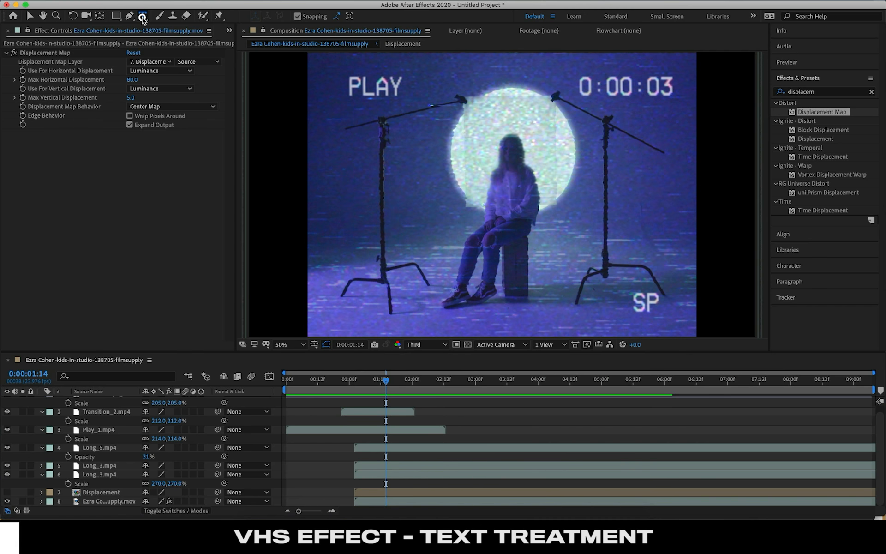
pyautogui.click(498, 193)
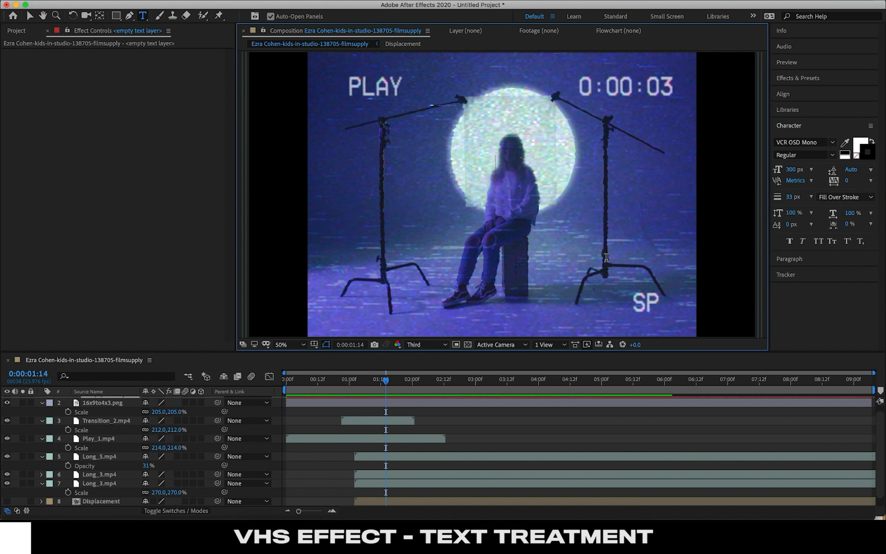
pyautogui.write('PRO VHS')
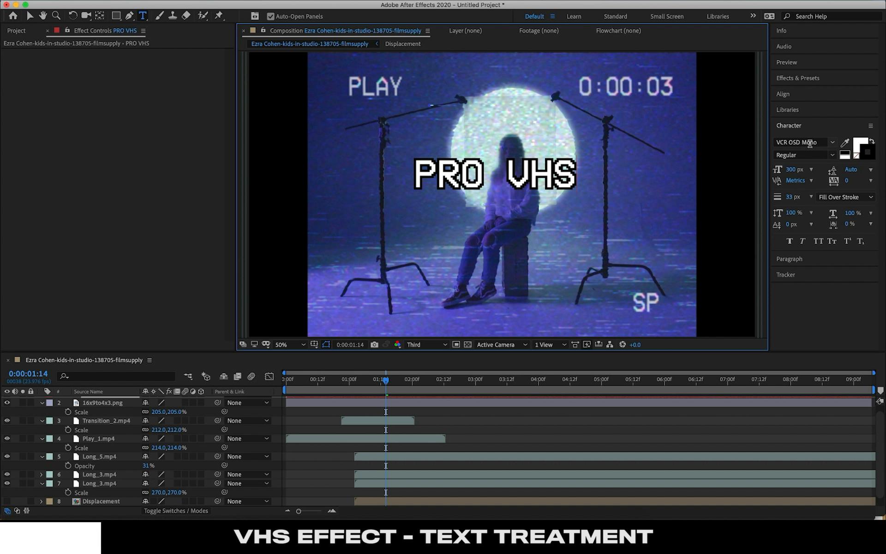
# - Center the PRO VHS text vertically and horizontally in the composition
pyautogui.click(819, 96)
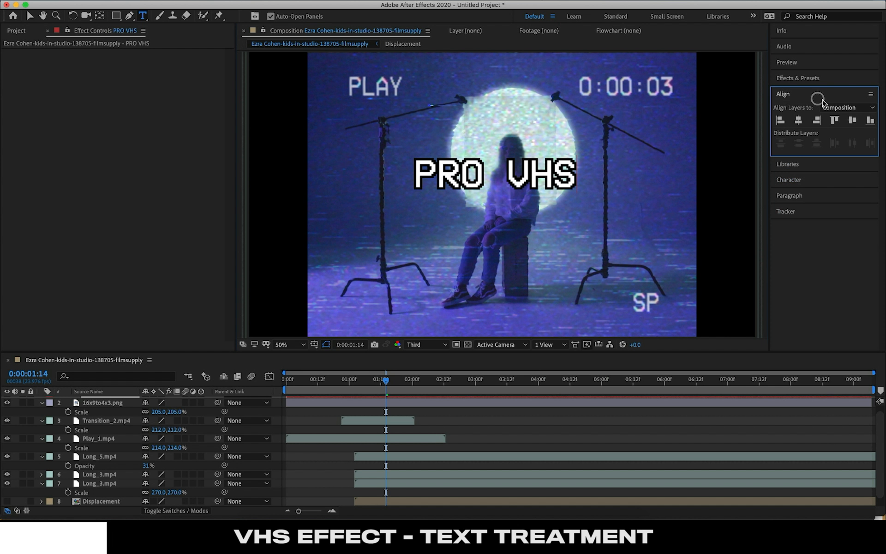
pyautogui.click(847, 121)
pyautogui.click(798, 121)
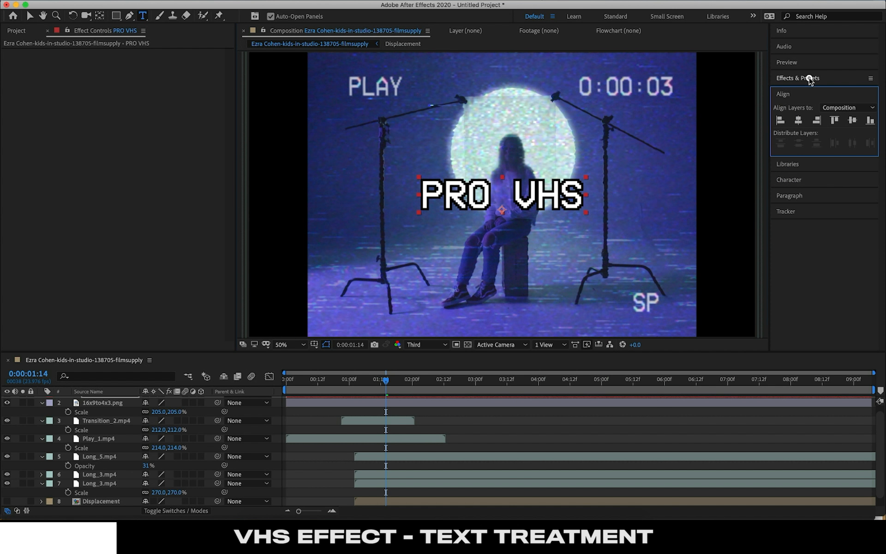
# - Select the PRO VHS text and move the current time to 0:00:00:17 to compare it with the PLAY display
pyautogui.click(810, 78)
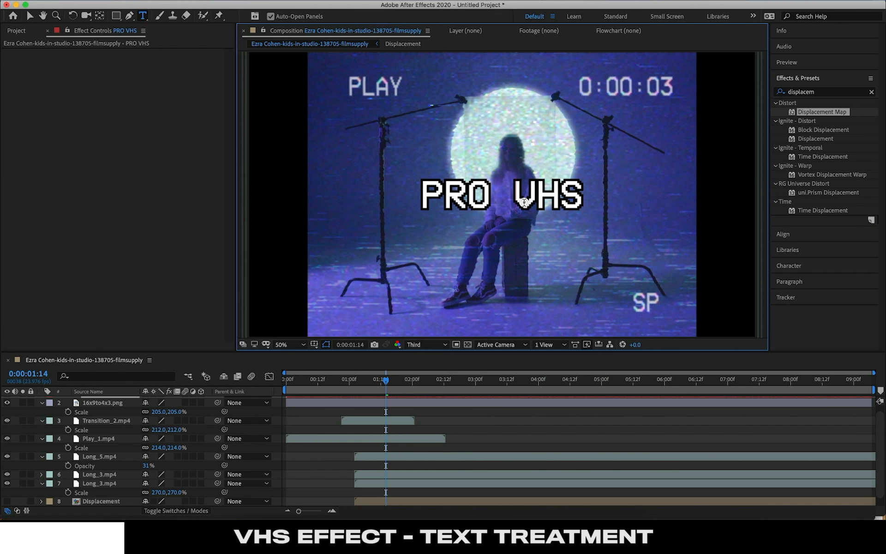
pyautogui.tripleClick(524, 201)
pyautogui.moveTo(347, 382); pyautogui.dragTo(332, 382)
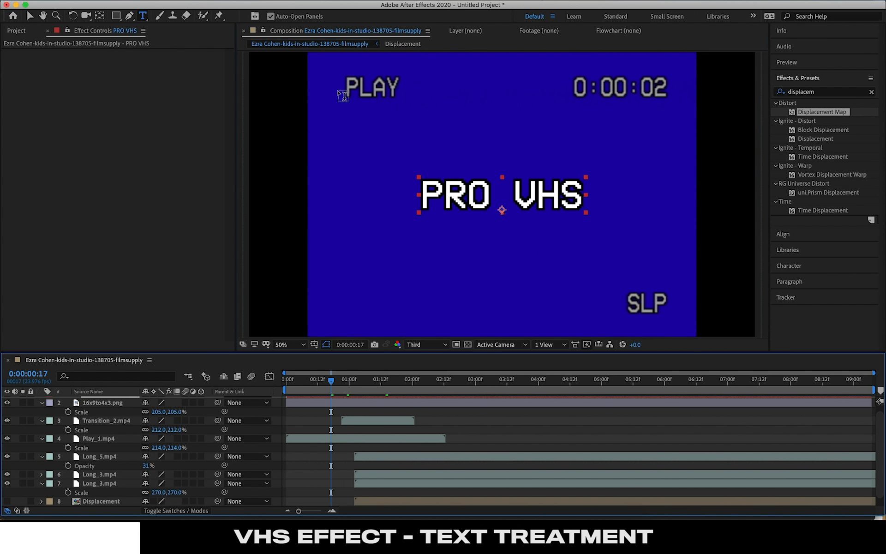